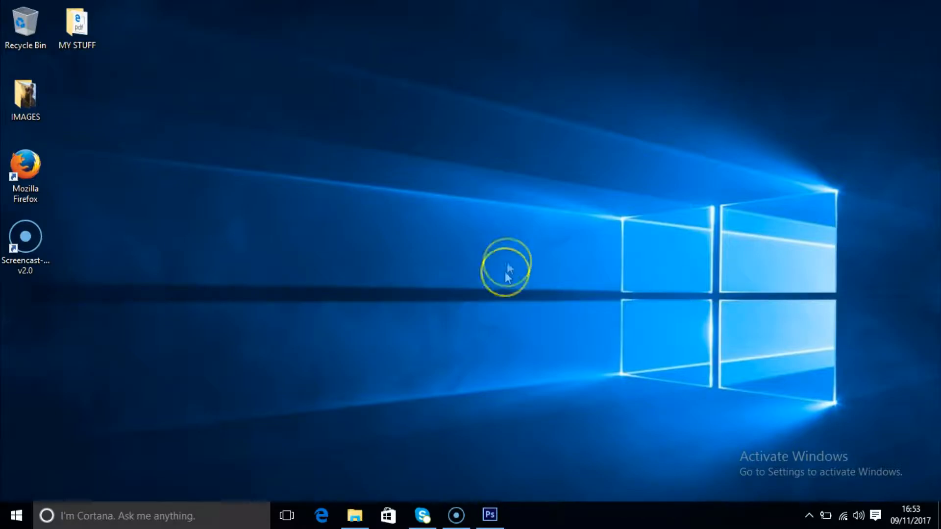
- Switch to Photoshop and close the open Girl.jpg document without saving its changes
{"action": "left_click", "coordinate": [490, 514]}
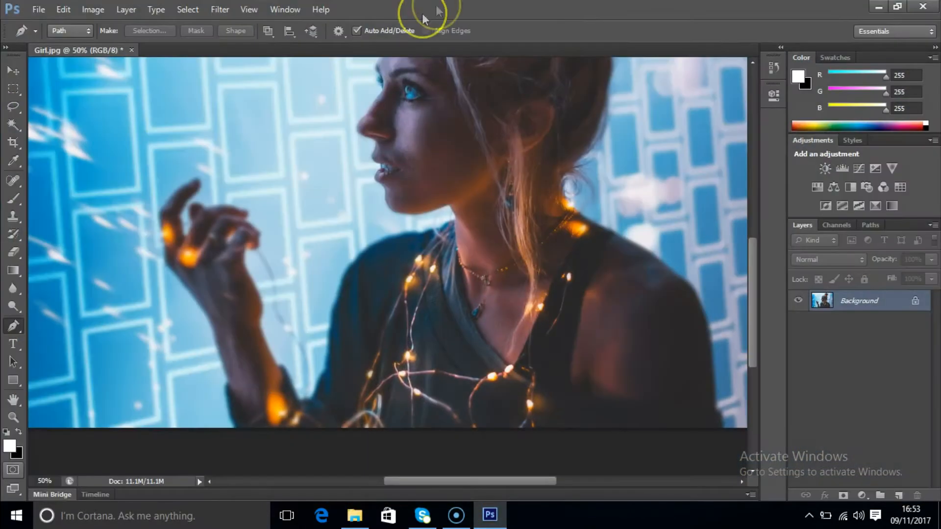
{"action": "left_click", "coordinate": [131, 50]}
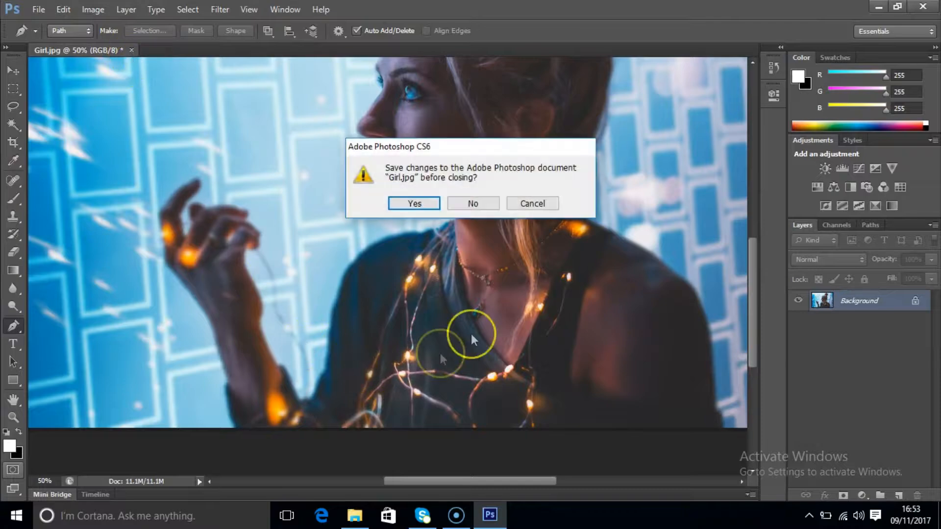
{"action": "left_click", "coordinate": [483, 210]}
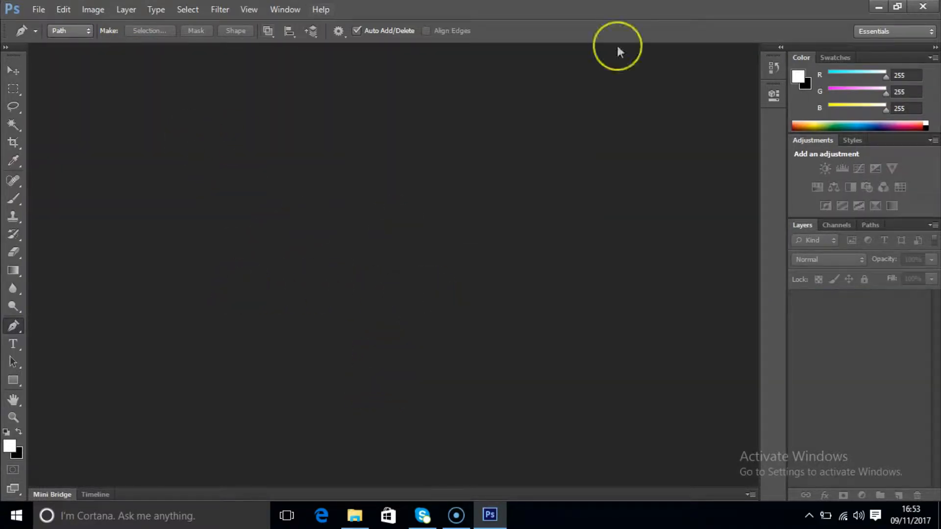
- Open the Girl image from the IMAGES folder
{"action": "left_click", "coordinate": [39, 12]}
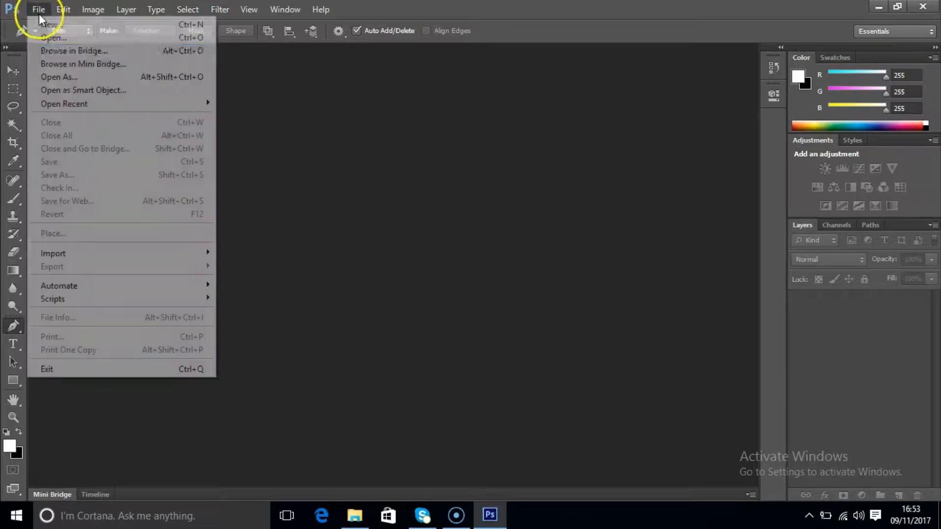
{"action": "left_click", "coordinate": [99, 39]}
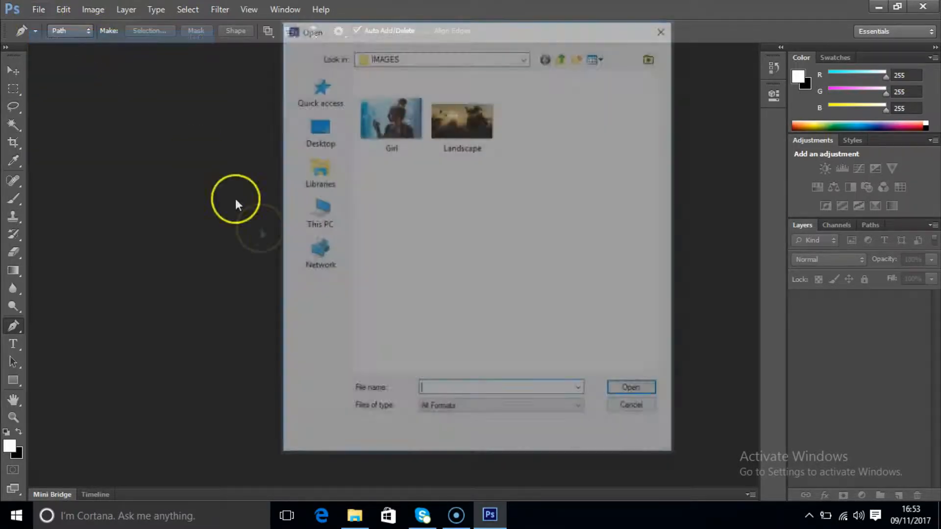
{"action": "left_click", "coordinate": [396, 111]}
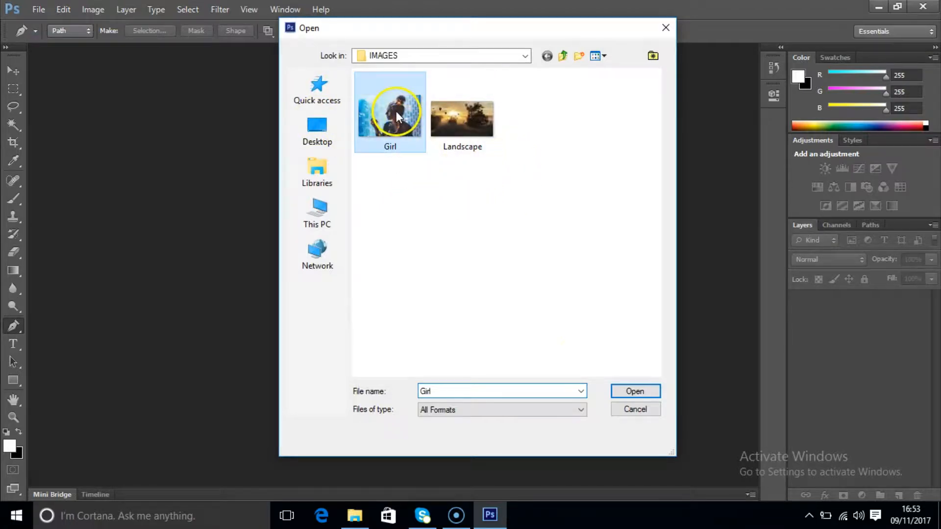
{"action": "left_click", "coordinate": [635, 392]}
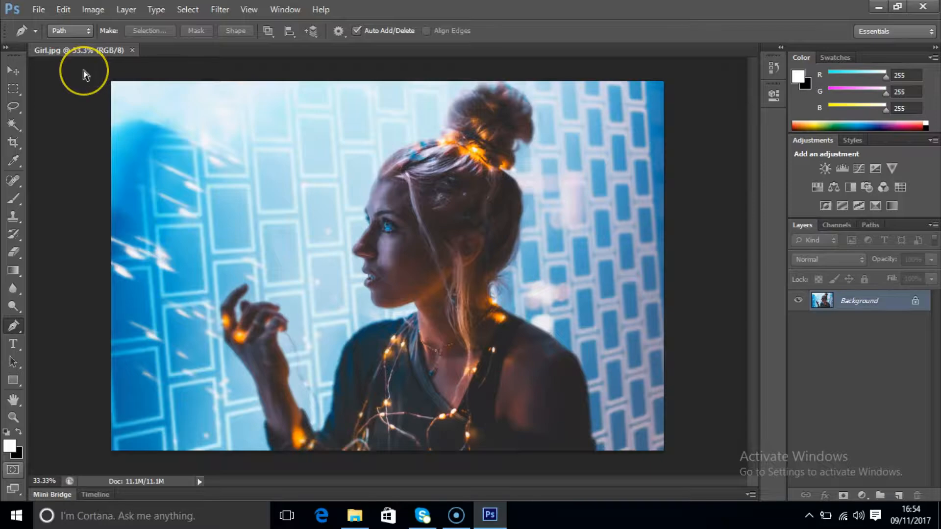
- Open the Landscape image from the IMAGES folder and return to the Girl.jpg document
{"action": "key", "text": "ctrl+o"}
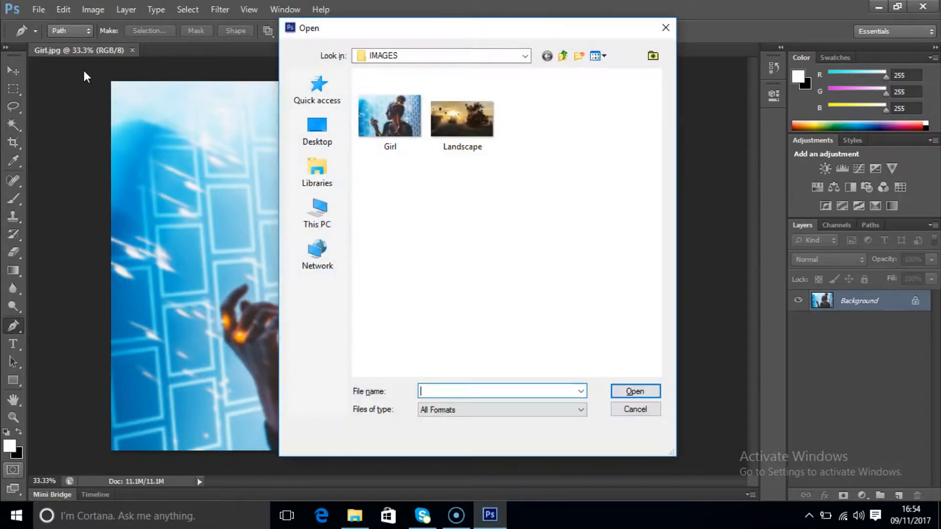
{"action": "left_click", "coordinate": [466, 117]}
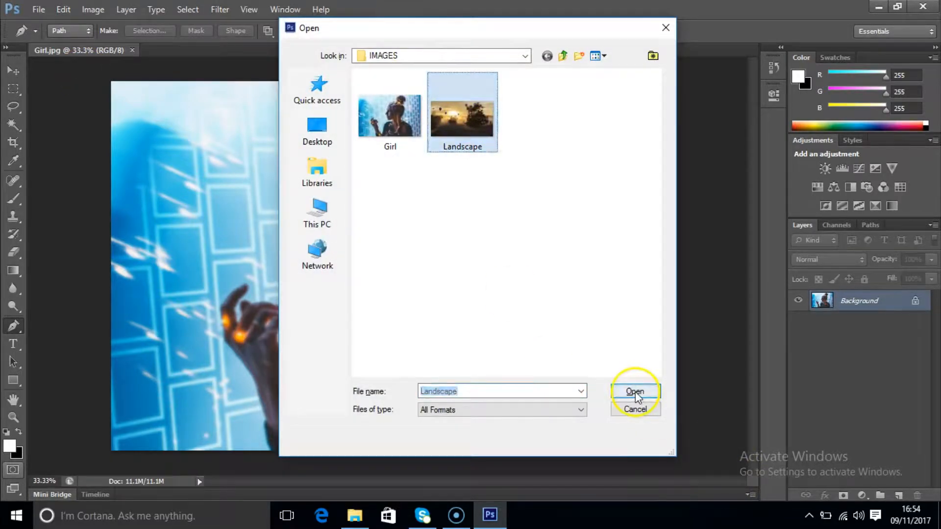
{"action": "left_click", "coordinate": [634, 392]}
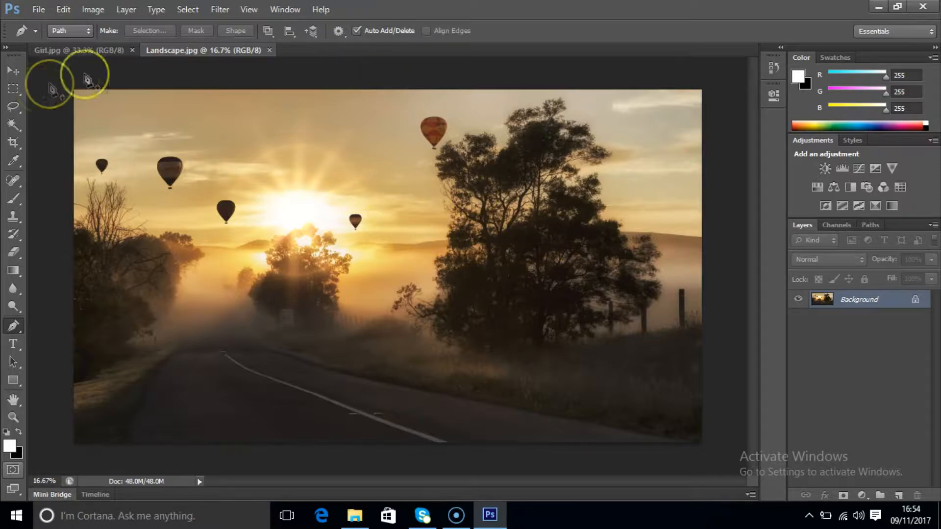
{"action": "left_click", "coordinate": [105, 52]}
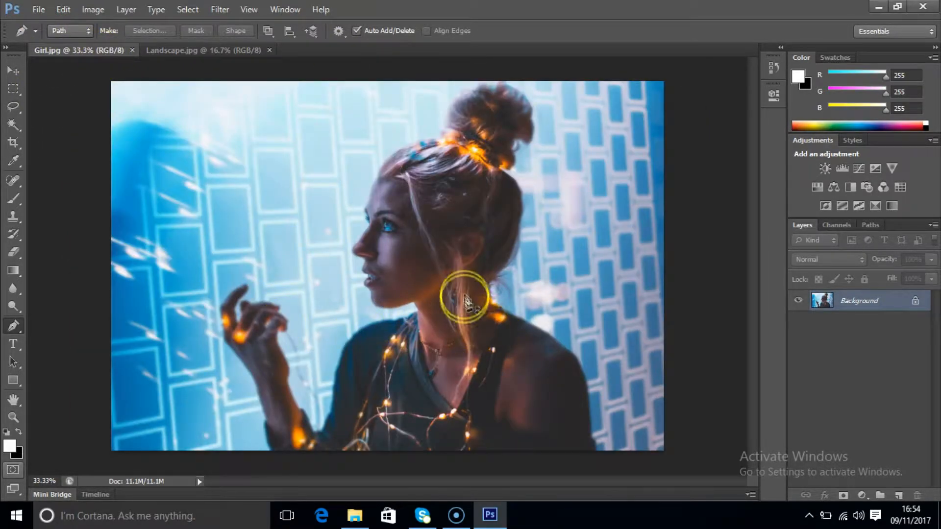
- Start a Pen tool path at the photo's lower edge beside the woman's torso and place the first curved point above it
{"action": "key", "text": "z"}
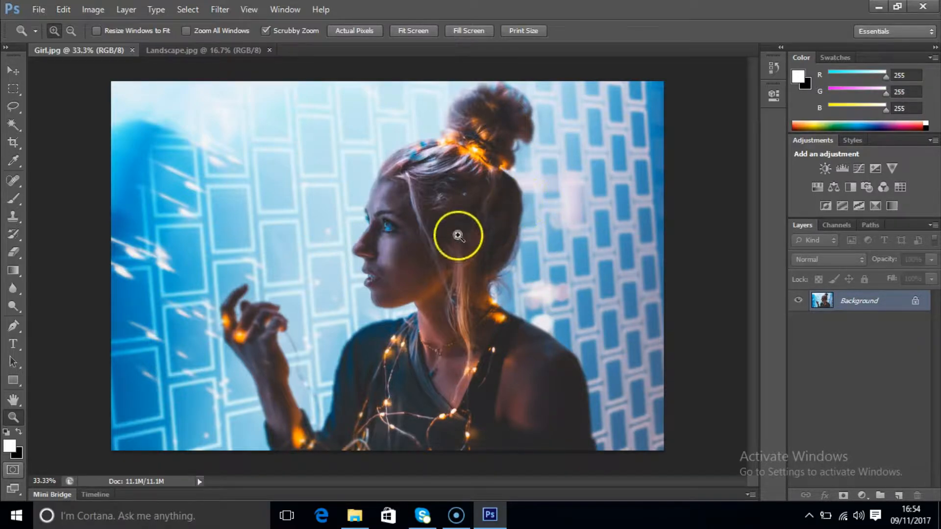
{"action": "key", "text": "p"}
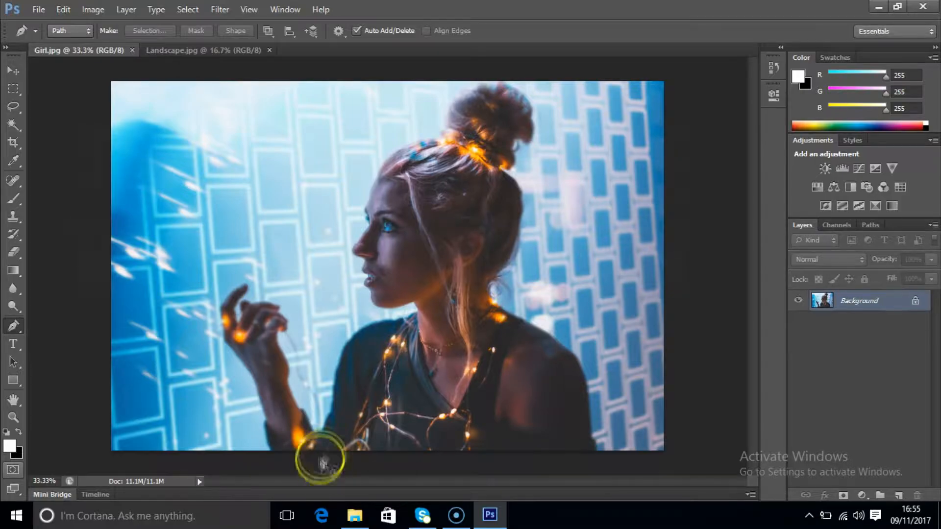
{"action": "key", "text": "ctrl+space"}
{"action": "left_click", "coordinate": [331, 440], "text": "ctrl"}
{"action": "left_click", "coordinate": [330, 435], "text": "ctrl"}
{"action": "left_click", "coordinate": [330, 435], "text": "ctrl"}
{"action": "left_click", "coordinate": [330, 435], "text": "ctrl"}
{"action": "left_click", "coordinate": [224, 409]}
{"action": "left_click_drag", "start_coordinate": [238, 293], "coordinate": [248, 298]}
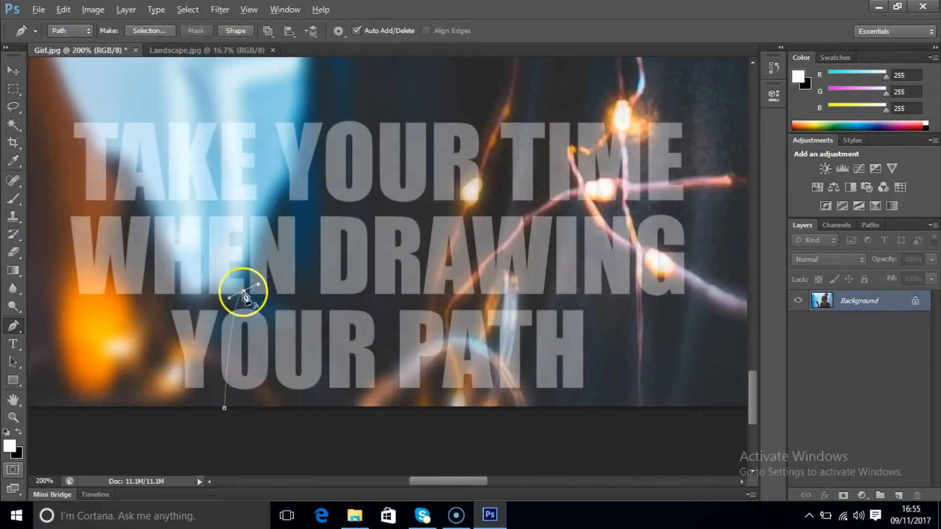
- Continue the pen path up the outer edge of the woman's sleeve to her front shoulder
{"action": "key", "text": "space"}
{"action": "left_click_drag", "start_coordinate": [275, 196], "coordinate": [263, 294]}
{"action": "left_click_drag", "start_coordinate": [288, 275], "coordinate": [298, 269]}
{"action": "key", "text": "space"}
{"action": "left_click_drag", "start_coordinate": [288, 235], "coordinate": [281, 352]}
{"action": "left_click_drag", "start_coordinate": [312, 216], "coordinate": [311, 398]}
{"action": "left_click_drag", "start_coordinate": [334, 258], "coordinate": [355, 222]}
{"action": "left_click", "coordinate": [335, 258], "text": "alt"}
{"action": "key", "text": "space"}
{"action": "left_click_drag", "start_coordinate": [392, 128], "coordinate": [333, 270]}
{"action": "left_click", "coordinate": [289, 288], "text": "alt"}
- Trace the path along the top of the front shoulder to the base of the neck
{"action": "left_click_drag", "start_coordinate": [413, 196], "coordinate": [481, 181]}
{"action": "left_click", "coordinate": [413, 197], "text": "alt"}
{"action": "left_click_drag", "start_coordinate": [539, 175], "coordinate": [462, 220]}
{"action": "left_click", "coordinate": [542, 175], "text": "alt"}
{"action": "key", "text": "space"}
{"action": "left_click_drag", "start_coordinate": [583, 184], "coordinate": [583, 170]}
{"action": "left_click", "coordinate": [555, 183], "text": "alt"}
{"action": "left_click", "coordinate": [556, 166]}
- Extend the path up the neck and around the woman's jaw and chin
{"action": "key", "text": "space"}
{"action": "left_click_drag", "start_coordinate": [511, 127], "coordinate": [489, 267]}
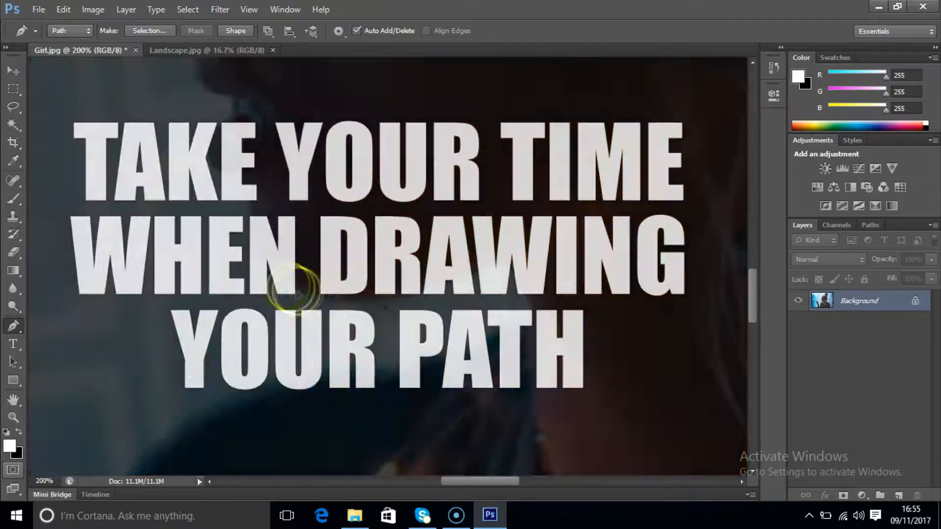
{"action": "left_click_drag", "start_coordinate": [337, 297], "coordinate": [396, 308]}
{"action": "key", "text": "space"}
{"action": "left_click_drag", "start_coordinate": [247, 239], "coordinate": [347, 311]}
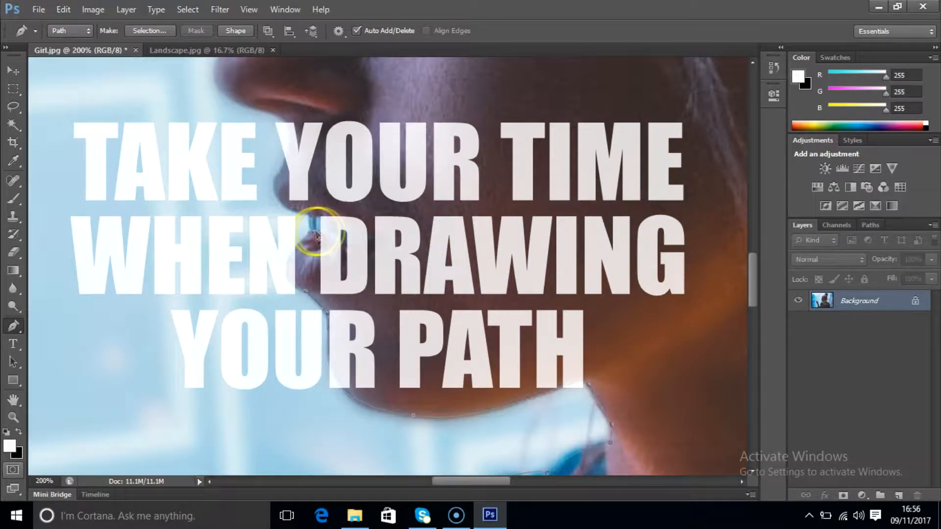
- Trace the path along the profile of the lips and nose up to the brow
{"action": "key", "text": "space"}
{"action": "left_click_drag", "start_coordinate": [312, 219], "coordinate": [350, 305]}
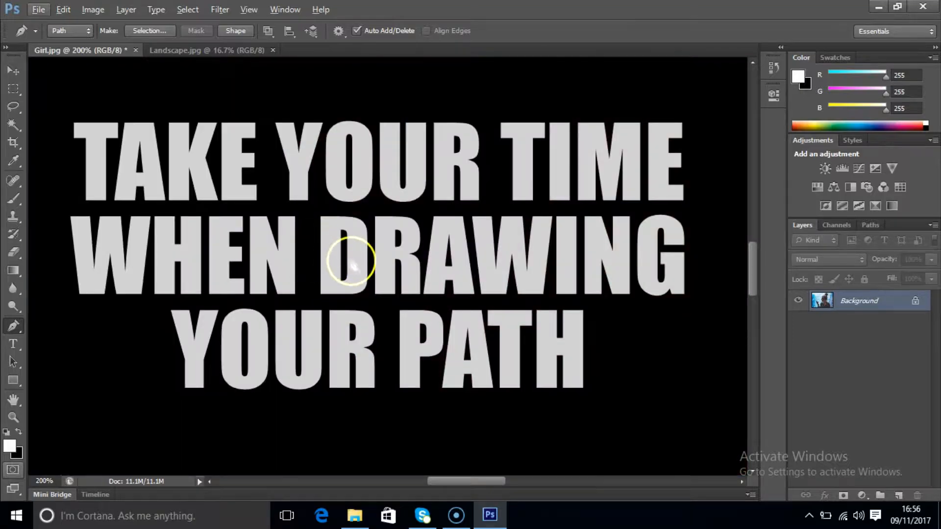
{"action": "key", "text": "space"}
{"action": "left_click_drag", "start_coordinate": [351, 261], "coordinate": [369, 314]}
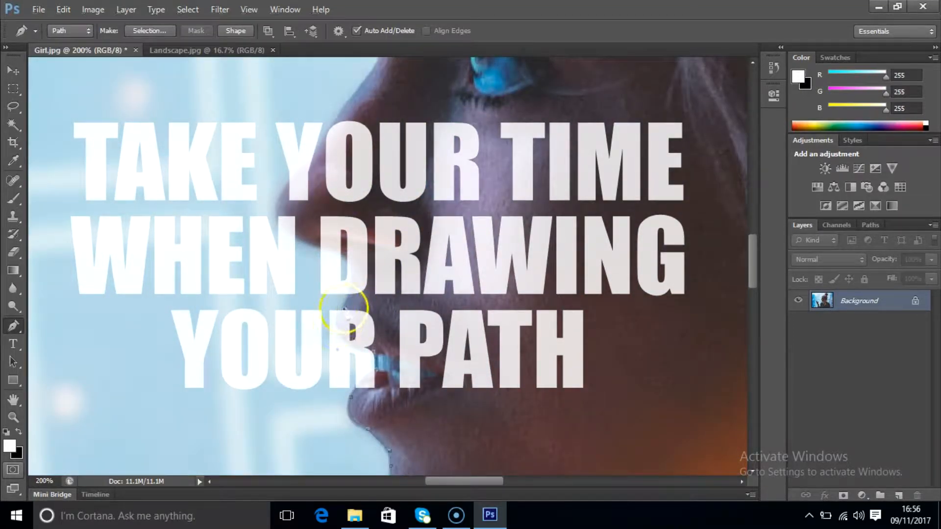
{"action": "left_click_drag", "start_coordinate": [272, 209], "coordinate": [327, 309]}
{"action": "left_click_drag", "start_coordinate": [387, 250], "coordinate": [372, 301]}
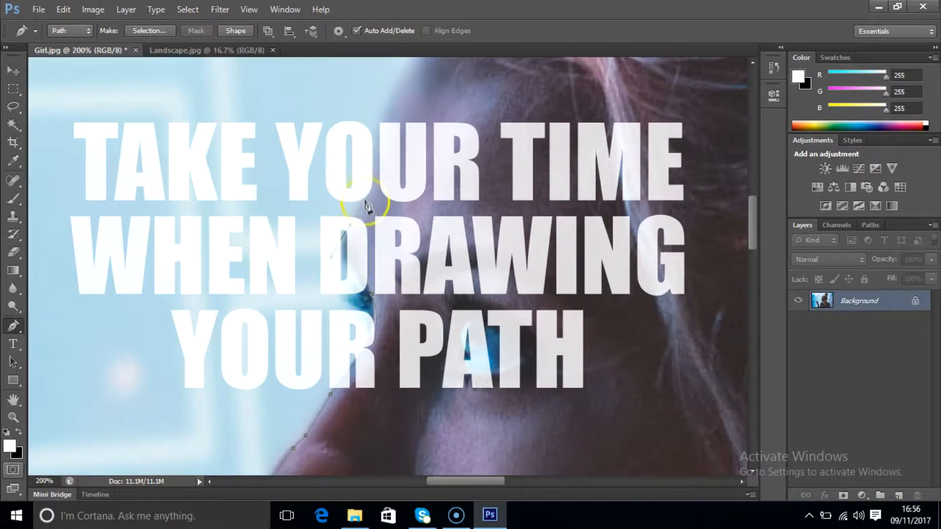
- Continue the path over the forehead and the front of the hair to the base of the bun
{"action": "left_click_drag", "start_coordinate": [368, 208], "coordinate": [361, 262]}
{"action": "left_click_drag", "start_coordinate": [417, 177], "coordinate": [417, 179]}
{"action": "left_click_drag", "start_coordinate": [436, 182], "coordinate": [326, 353]}
{"action": "left_click_drag", "start_coordinate": [374, 227], "coordinate": [431, 206]}
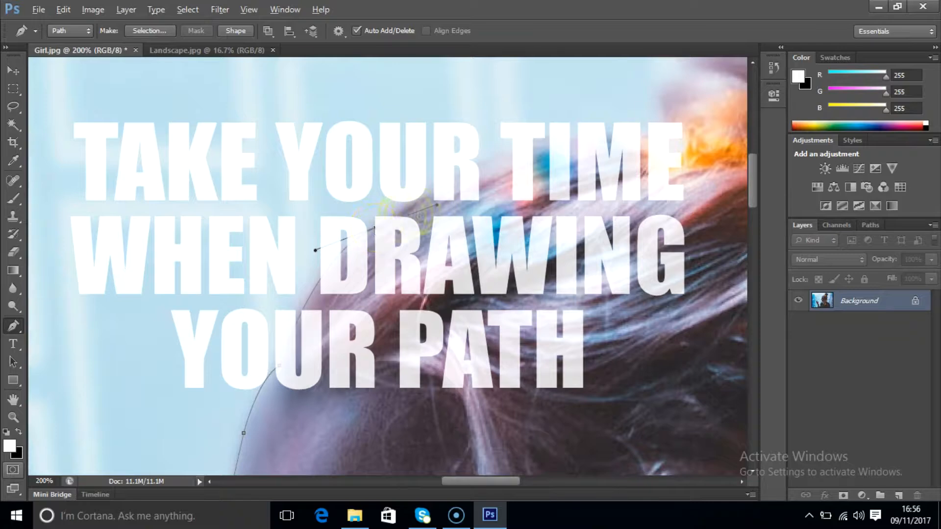
{"action": "key", "text": "z"}
{"action": "left_click", "coordinate": [441, 275], "text": "alt"}
{"action": "left_click_drag", "start_coordinate": [470, 243], "coordinate": [342, 259]}
{"action": "key", "text": "p"}
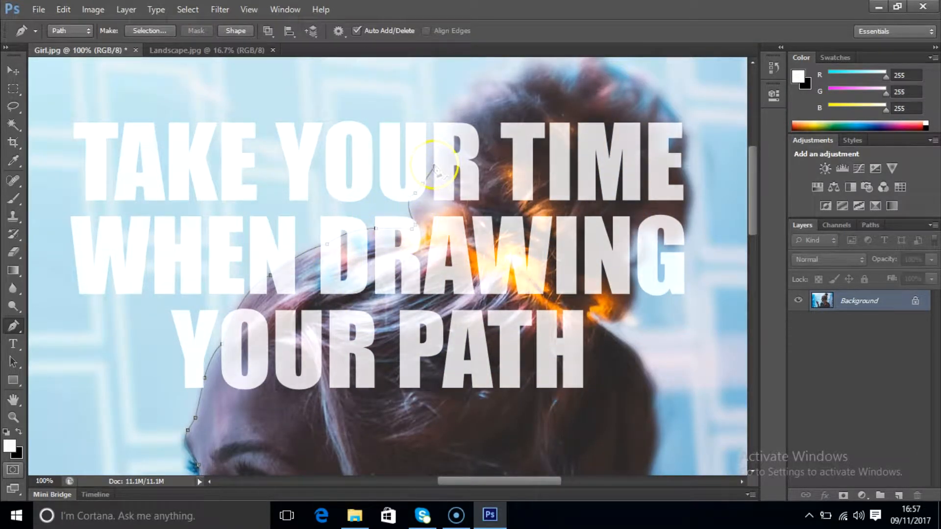
- Trace the path around the top and far side of the hair bun
{"action": "left_click", "coordinate": [453, 114], "text": "alt"}
{"action": "left_click_drag", "start_coordinate": [495, 108], "coordinate": [540, 83]}
{"action": "left_click", "coordinate": [505, 80], "text": "alt"}
{"action": "left_click", "coordinate": [518, 78]}
{"action": "left_click_drag", "start_coordinate": [610, 79], "coordinate": [529, 163]}
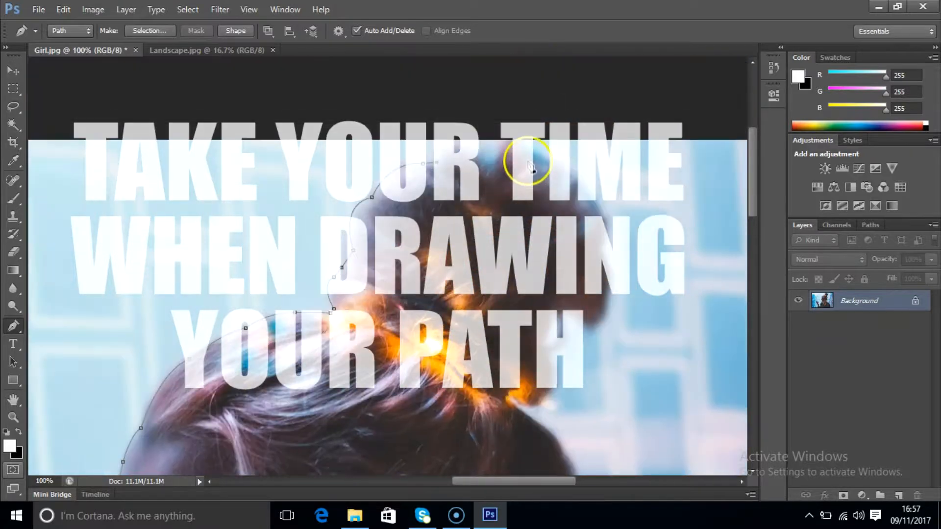
{"action": "left_click_drag", "start_coordinate": [642, 311], "coordinate": [556, 179]}
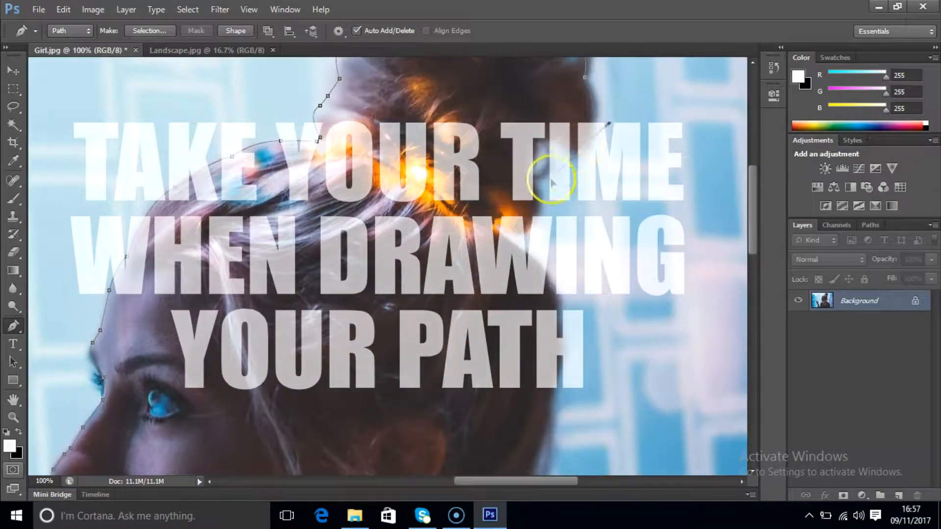
- Bring the path under the hair bun to where it meets the back of the head
{"action": "left_click_drag", "start_coordinate": [557, 141], "coordinate": [524, 179]}
{"action": "left_click", "coordinate": [557, 141], "text": "alt"}
{"action": "left_click", "coordinate": [526, 178]}
{"action": "left_click_drag", "start_coordinate": [523, 230], "coordinate": [488, 193]}
{"action": "left_click", "coordinate": [522, 230], "text": "alt"}
{"action": "left_click", "coordinate": [496, 216], "text": "alt"}
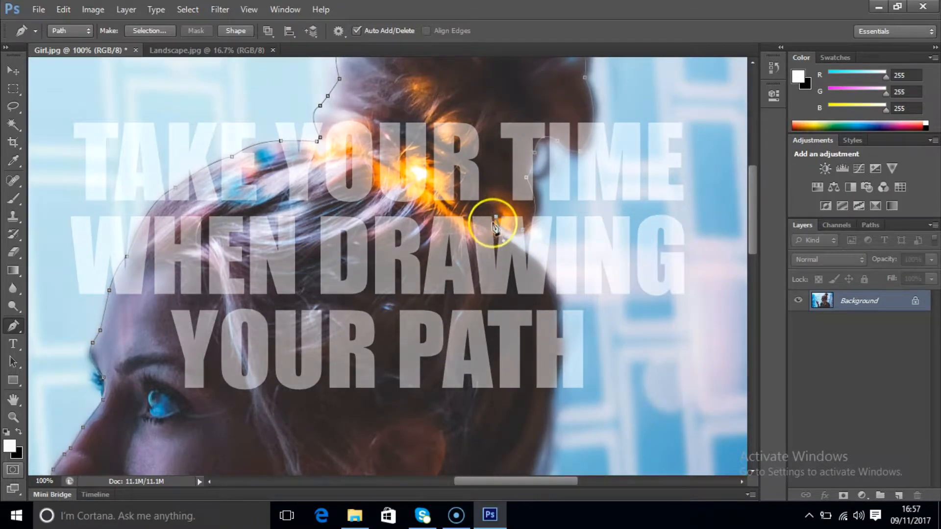
- Trace the path down the curve of the back of the woman's head
{"action": "left_click_drag", "start_coordinate": [543, 275], "coordinate": [505, 234]}
{"action": "left_click", "coordinate": [497, 196], "text": "alt"}
{"action": "left_click_drag", "start_coordinate": [500, 291], "coordinate": [479, 201]}
{"action": "left_click", "coordinate": [493, 154], "text": "alt"}
{"action": "left_click_drag", "start_coordinate": [476, 234], "coordinate": [468, 257]}
{"action": "left_click", "coordinate": [477, 233], "text": "alt"}
- Continue the path around the nape of the neck to the start of the back shoulder
{"action": "left_click_drag", "start_coordinate": [423, 298], "coordinate": [422, 250]}
{"action": "left_click", "coordinate": [451, 199], "text": "alt"}
{"action": "left_click", "coordinate": [424, 230], "text": "alt"}
{"action": "left_click_drag", "start_coordinate": [447, 289], "coordinate": [474, 250]}
{"action": "left_click", "coordinate": [446, 232], "text": "alt"}
{"action": "left_click", "coordinate": [482, 256]}
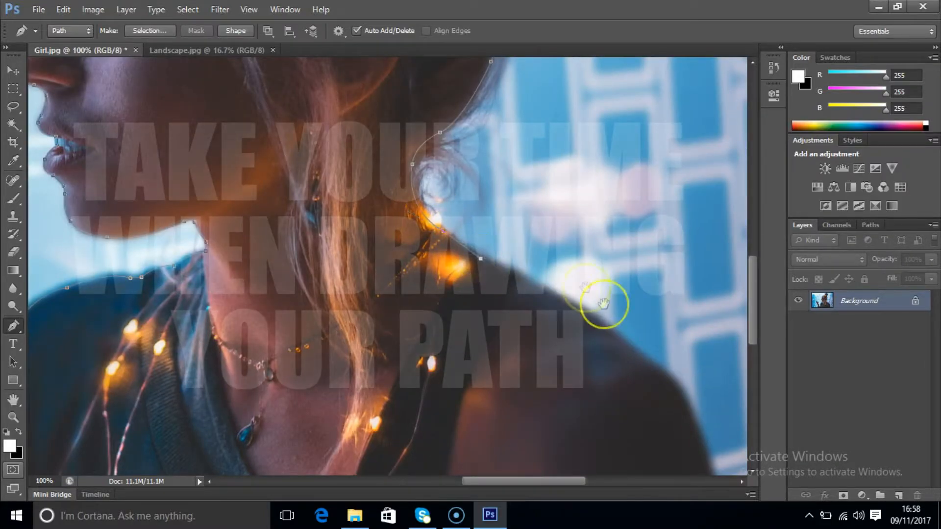
- Trace the path over the back shoulder and down the outer edge of the upper arm
{"action": "left_click_drag", "start_coordinate": [606, 305], "coordinate": [409, 146]}
{"action": "left_click_drag", "start_coordinate": [409, 164], "coordinate": [421, 181]}
{"action": "left_click", "coordinate": [410, 165], "text": "alt"}
{"action": "left_click_drag", "start_coordinate": [467, 213], "coordinate": [479, 61]}
{"action": "left_click", "coordinate": [467, 213], "text": "alt"}
{"action": "left_click_drag", "start_coordinate": [489, 193], "coordinate": [486, 270]}
{"action": "left_click", "coordinate": [488, 195], "text": "alt"}
{"action": "key", "text": "ctrl+z"}
{"action": "left_click", "coordinate": [489, 193], "text": "alt"}
{"action": "left_click", "coordinate": [493, 267]}
{"action": "left_click", "coordinate": [499, 290]}
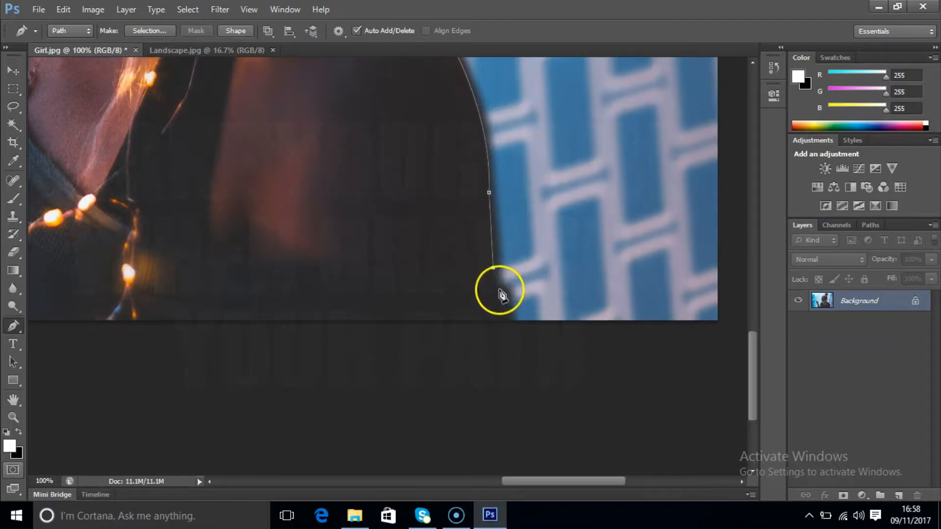
- Finish the arm edge at the photo's lower border and close the path at its starting point
{"action": "left_click", "coordinate": [508, 297]}
{"action": "left_click_drag", "start_coordinate": [514, 318], "coordinate": [528, 256]}
{"action": "left_click", "coordinate": [530, 259]}
{"action": "left_click_drag", "start_coordinate": [93, 226], "coordinate": [477, 242]}
{"action": "left_click", "coordinate": [267, 283]}
- Convert the closed path around the woman into a new anti-aliased selection with a feather radius of 0 pixels
{"action": "left_click_drag", "start_coordinate": [433, 190], "coordinate": [295, 414]}
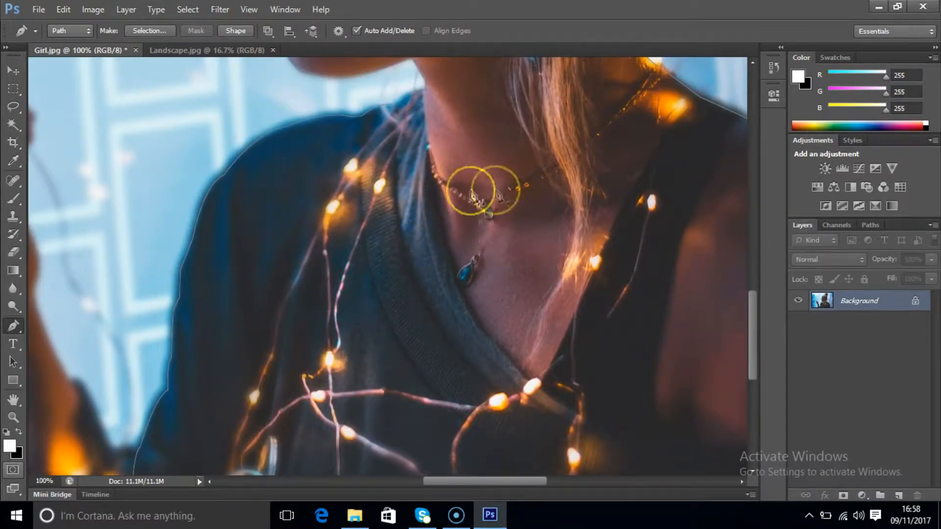
{"action": "left_click_drag", "start_coordinate": [590, 219], "coordinate": [485, 274]}
{"action": "key", "text": "z"}
{"action": "left_click", "coordinate": [497, 212], "text": "alt"}
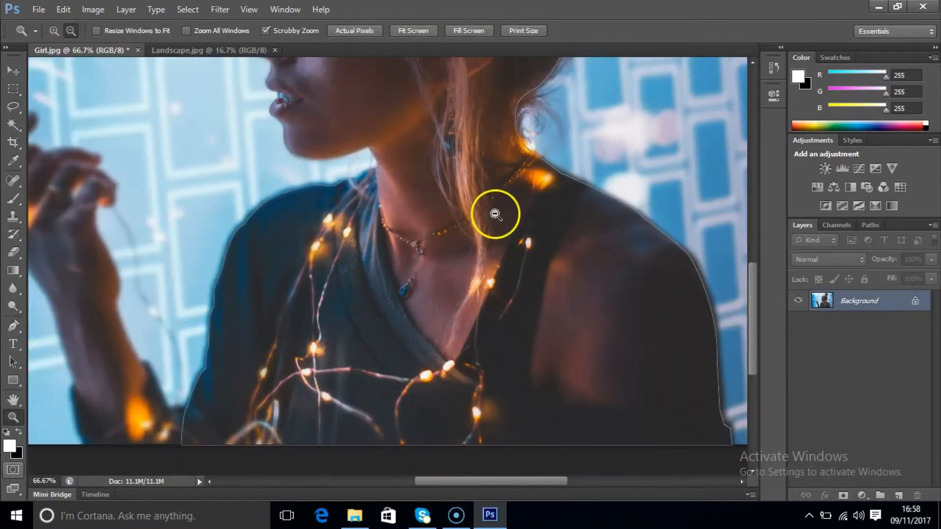
{"action": "left_click", "coordinate": [496, 214], "text": "alt"}
{"action": "left_click_drag", "start_coordinate": [559, 228], "coordinate": [497, 309]}
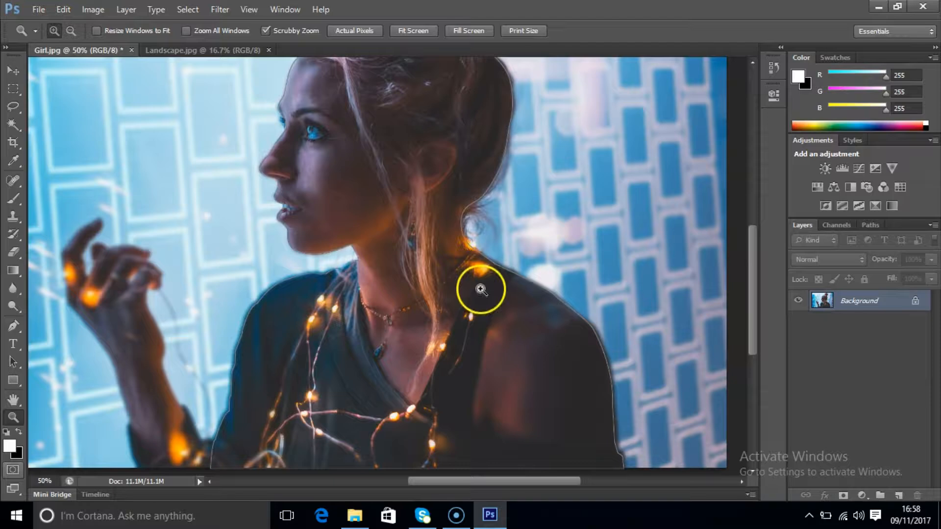
{"action": "key", "text": "p"}
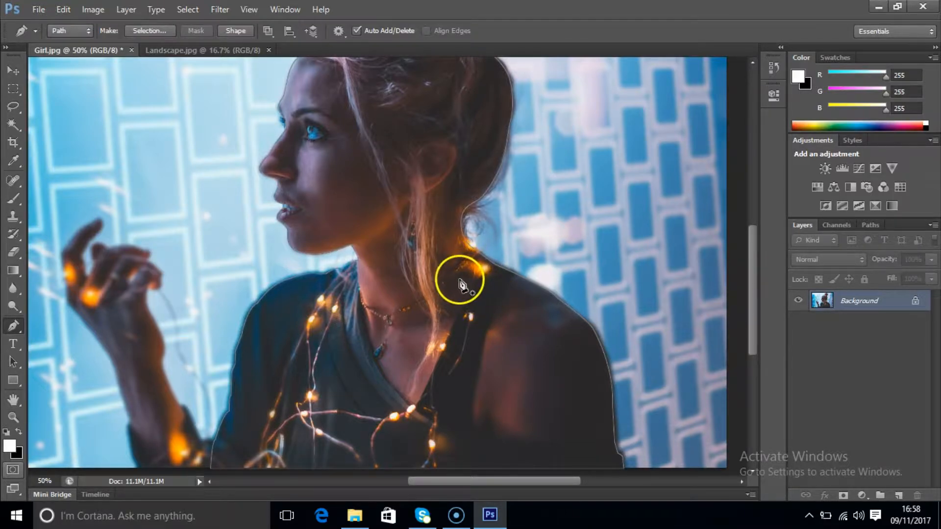
{"action": "right_click", "coordinate": [461, 283]}
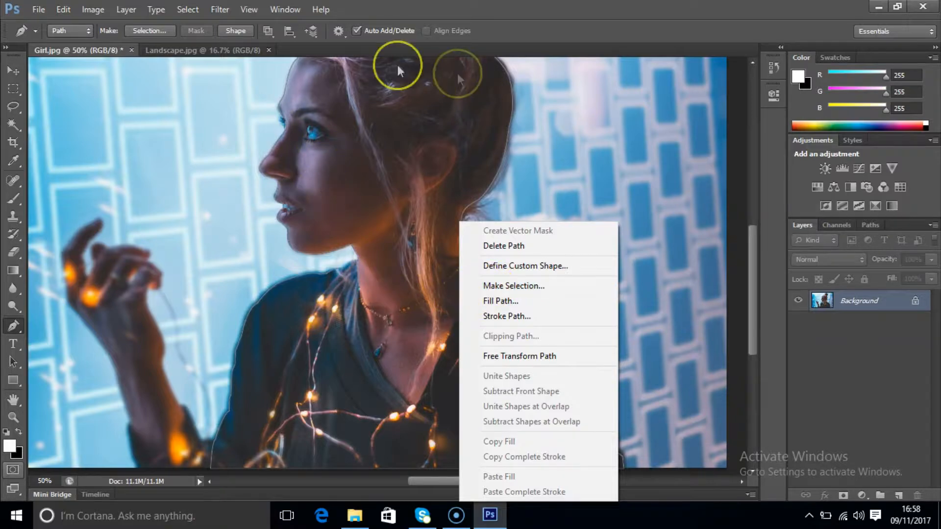
{"action": "left_click", "coordinate": [555, 287]}
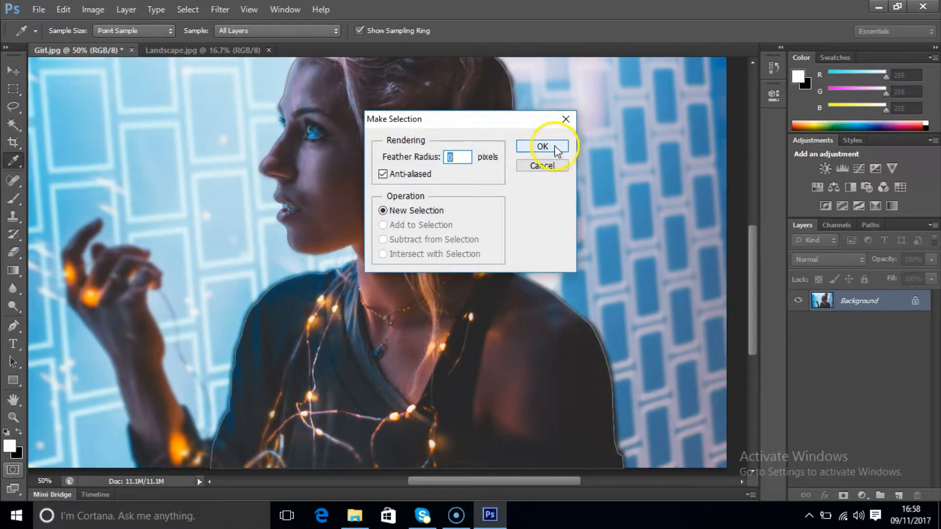
{"action": "left_click", "coordinate": [557, 150]}
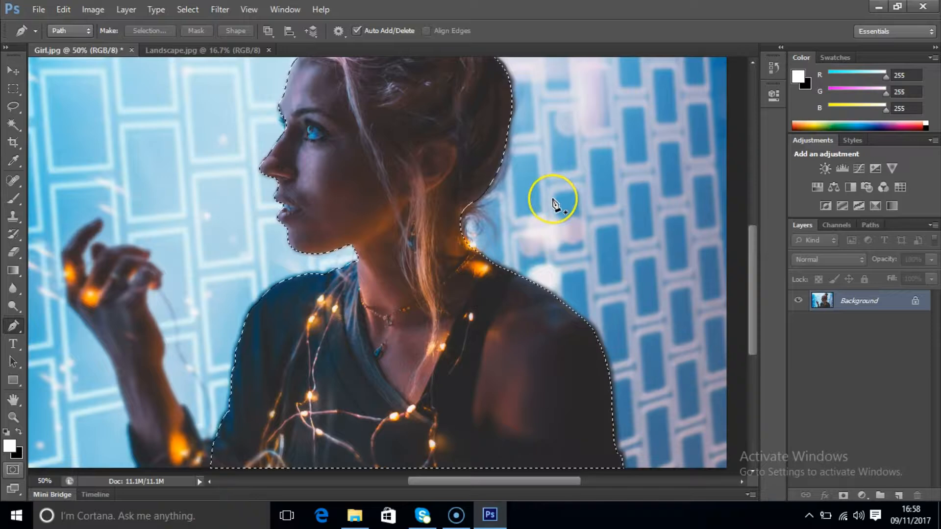
- Copy the selected woman to a new layer and hide the Background layer
{"action": "key", "text": "ctrl+j"}
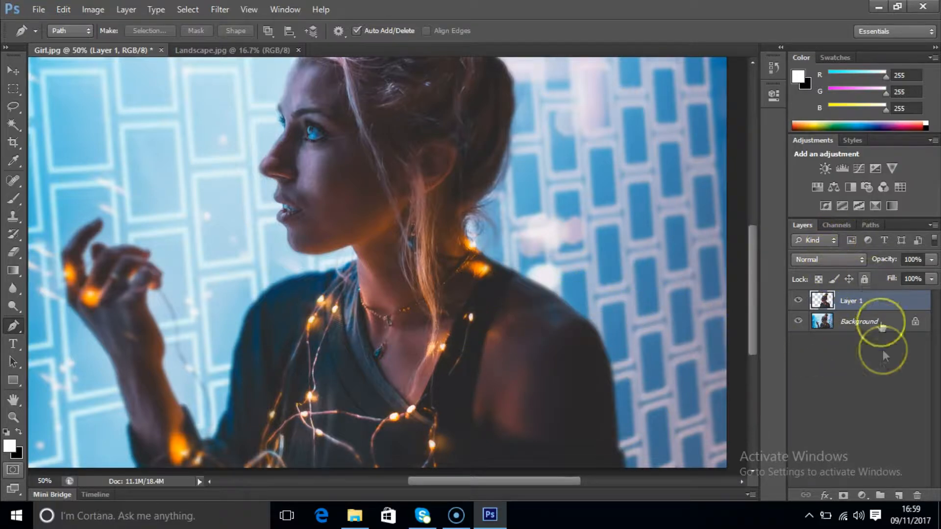
{"action": "left_click", "coordinate": [798, 321]}
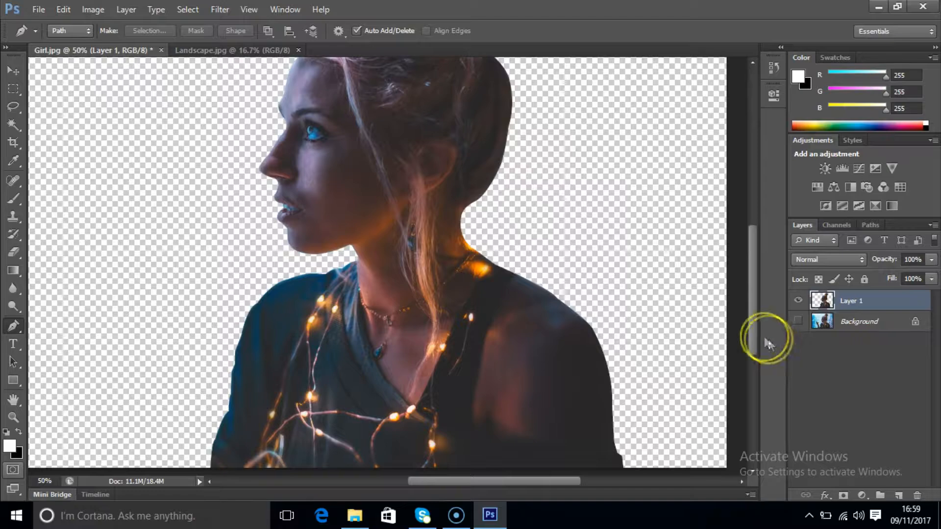
- Add a new empty layer above the cut-out woman's layer in Girl.jpg
{"action": "key", "text": "z"}
{"action": "left_click", "coordinate": [465, 251], "text": "alt"}
{"action": "left_click", "coordinate": [472, 255], "text": "alt"}
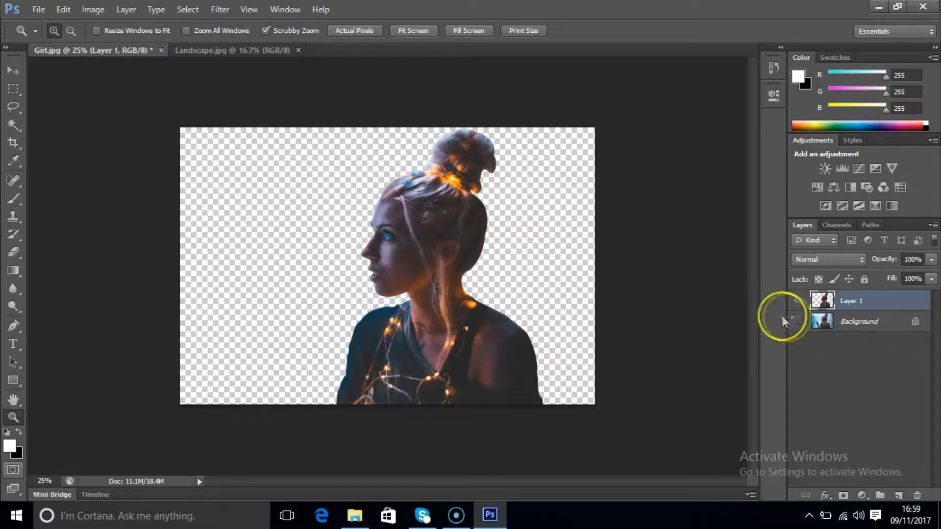
{"action": "left_click", "coordinate": [898, 496]}
{"action": "left_click", "coordinate": [855, 300]}
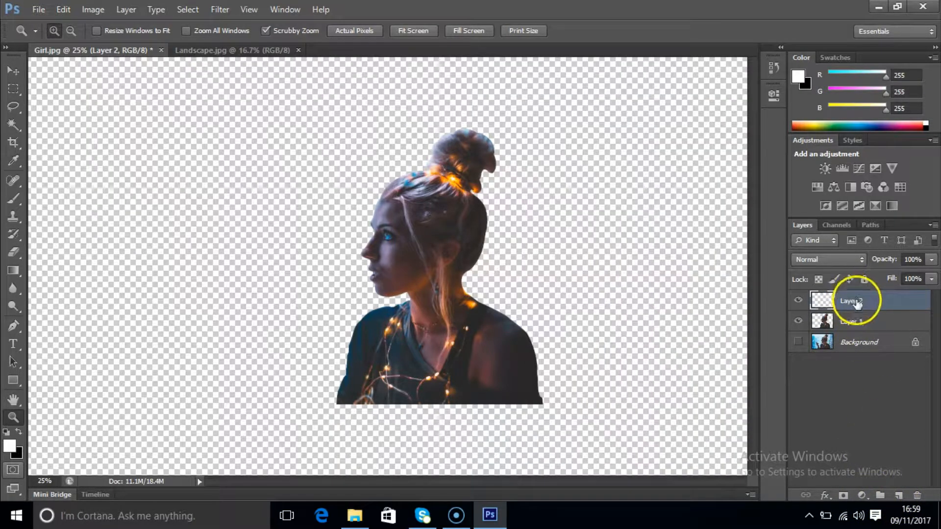
{"action": "left_click", "coordinate": [438, 248], "text": "alt"}
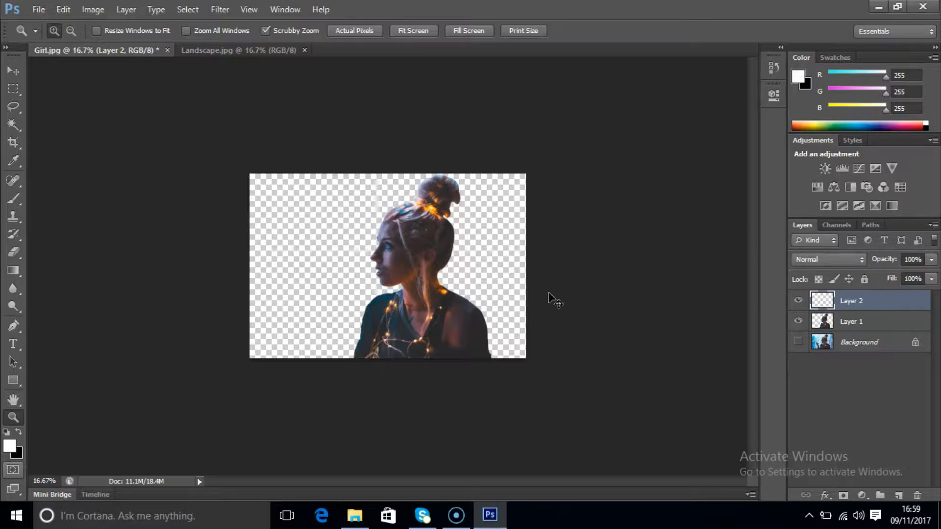
- Set the foreground colour to black and the background colour to white, and fill the new layer with white
{"action": "key", "text": "ctrl+BackSpace"}
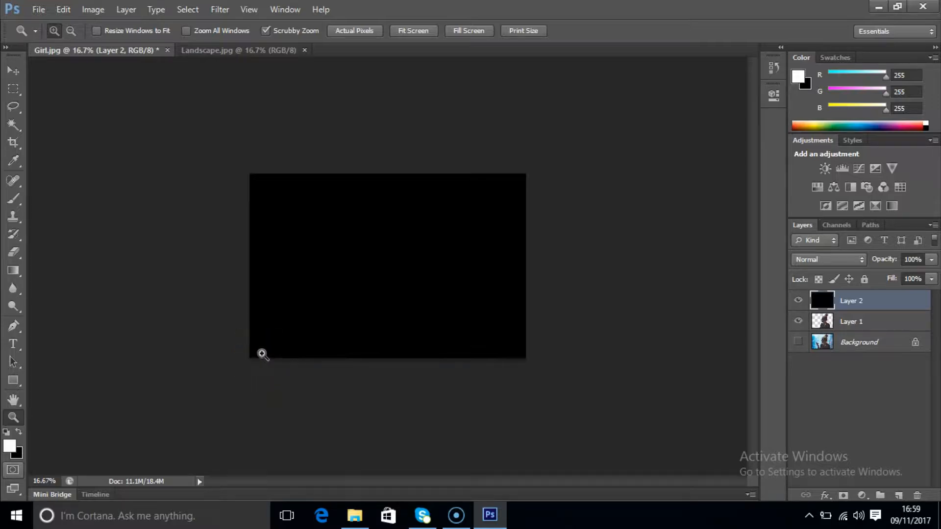
{"action": "key", "text": "x"}
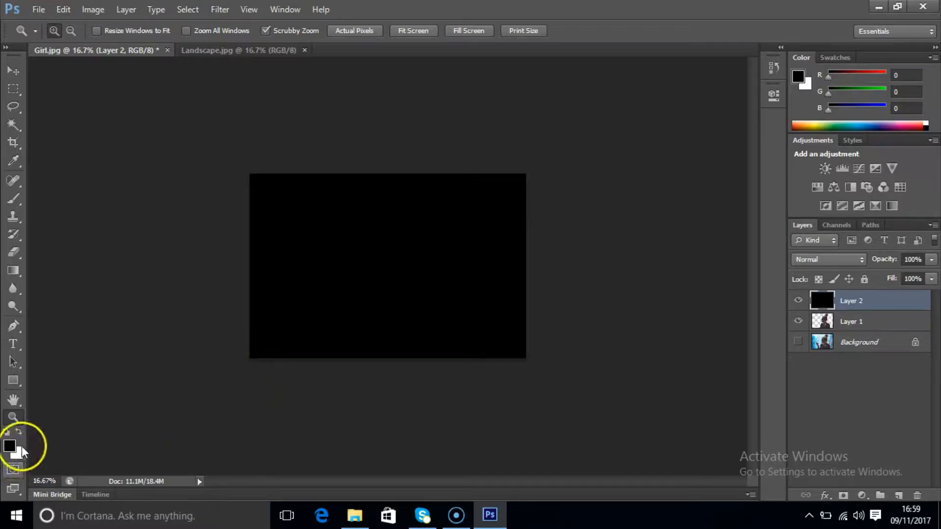
{"action": "key", "text": "x"}
{"action": "key", "text": "x"}
{"action": "key", "text": "x"}
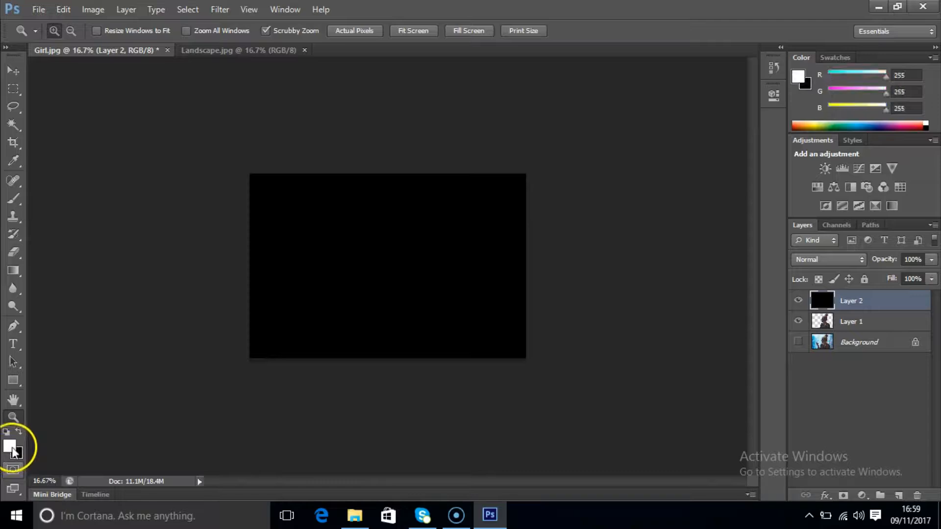
{"action": "key", "text": "x"}
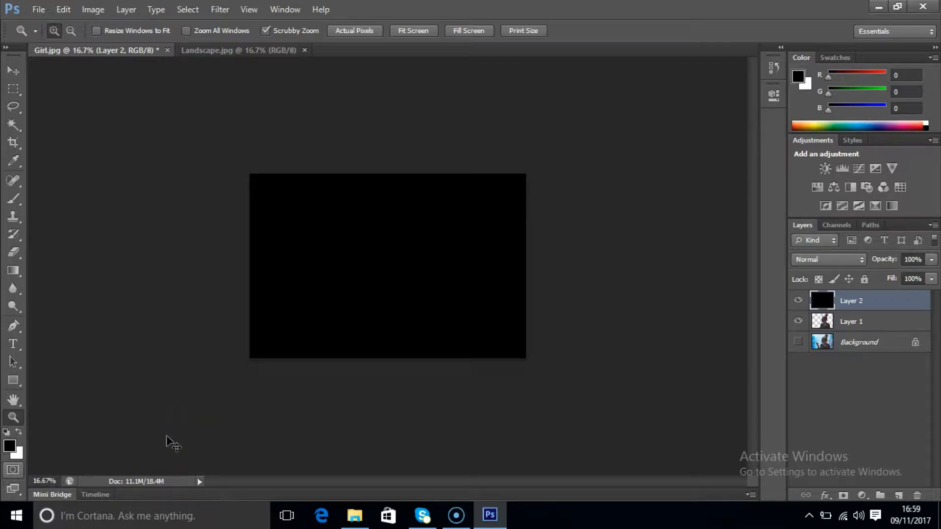
{"action": "key", "text": "ctrl+BackSpace"}
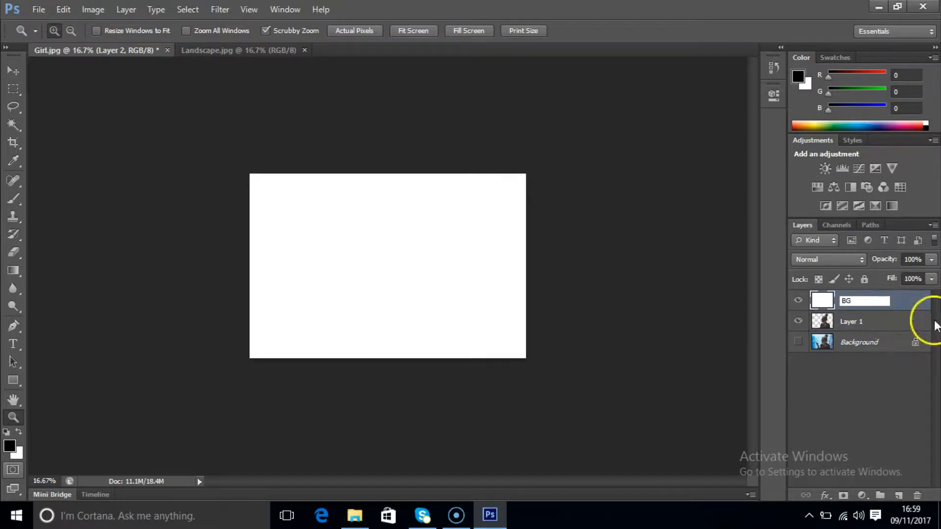
- Name the white layer BG and move the cut-out woman's layer above it
{"action": "left_click", "coordinate": [862, 321]}
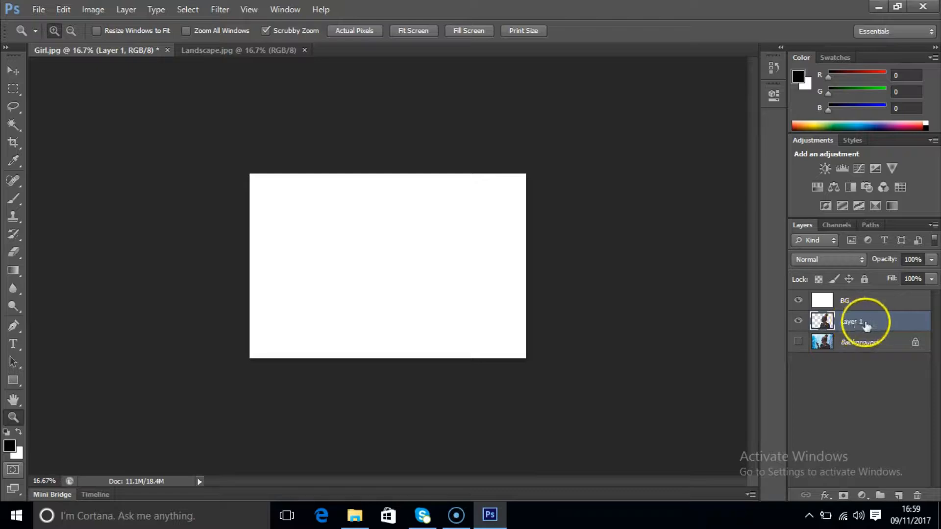
{"action": "left_click_drag", "start_coordinate": [865, 310], "coordinate": [882, 296]}
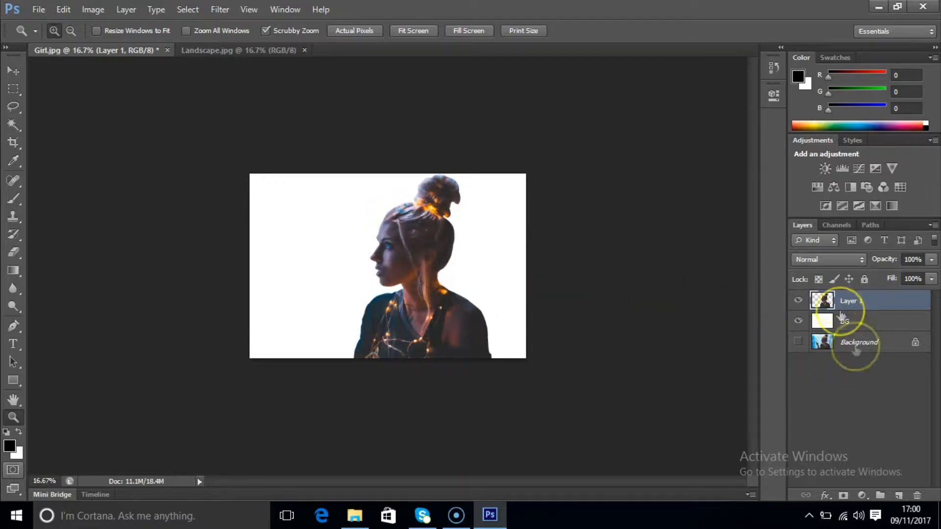
- Add a Black & White adjustment layer with the Default preset and clip it to the cut-out woman's layer
{"action": "left_click", "coordinate": [862, 495]}
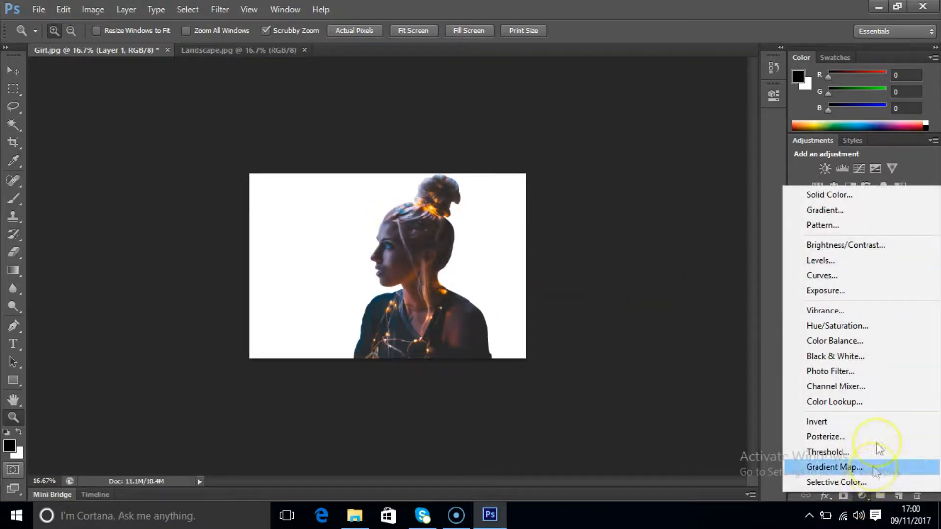
{"action": "left_click", "coordinate": [852, 352]}
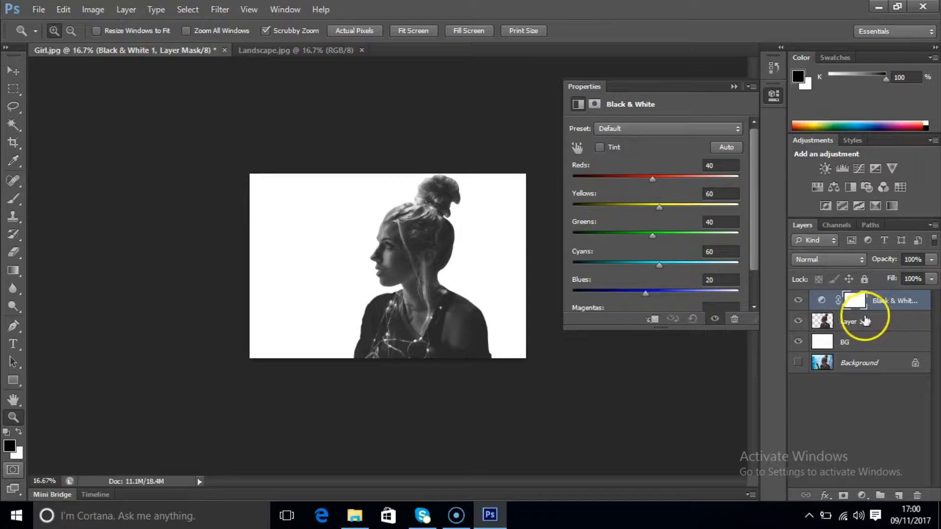
{"action": "left_click", "coordinate": [654, 321]}
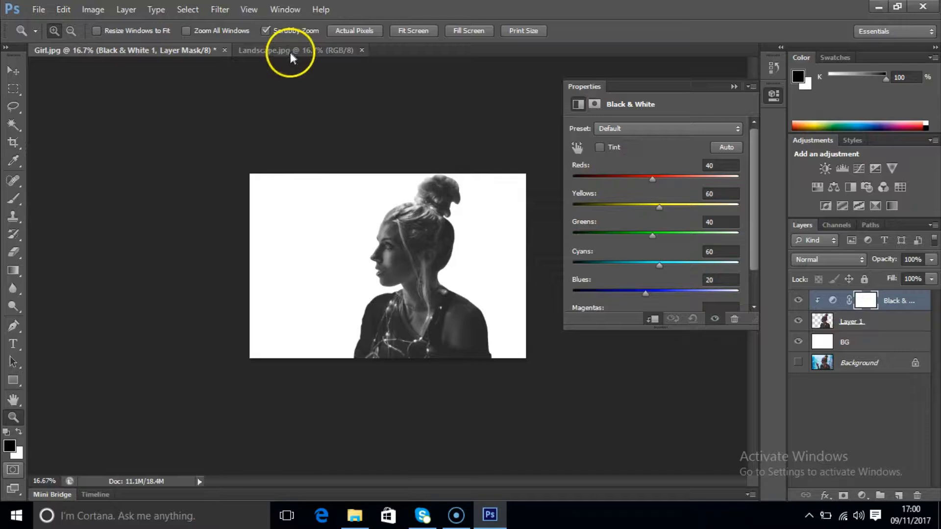
{"action": "left_click", "coordinate": [734, 86]}
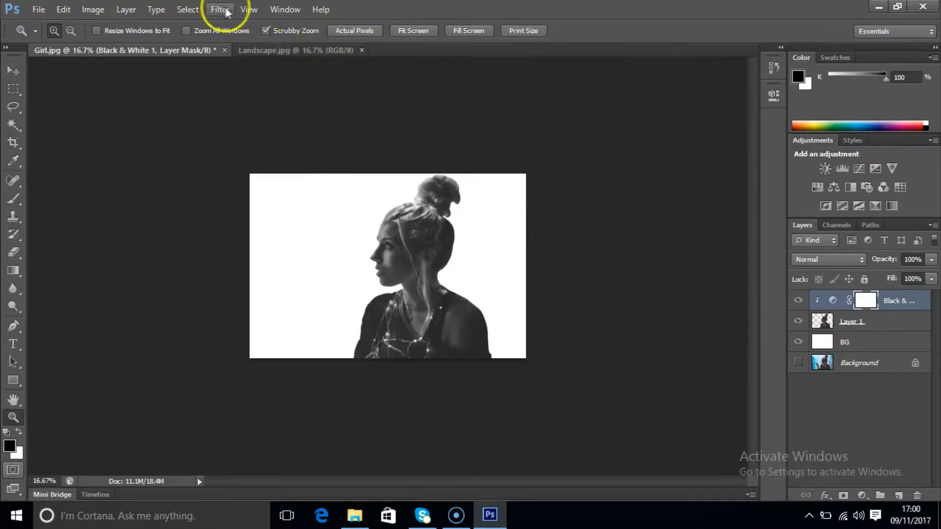
- Copy the entire Landscape.jpg image, close that document and paste the photo as a new layer in Girl.jpg
{"action": "left_click", "coordinate": [275, 50]}
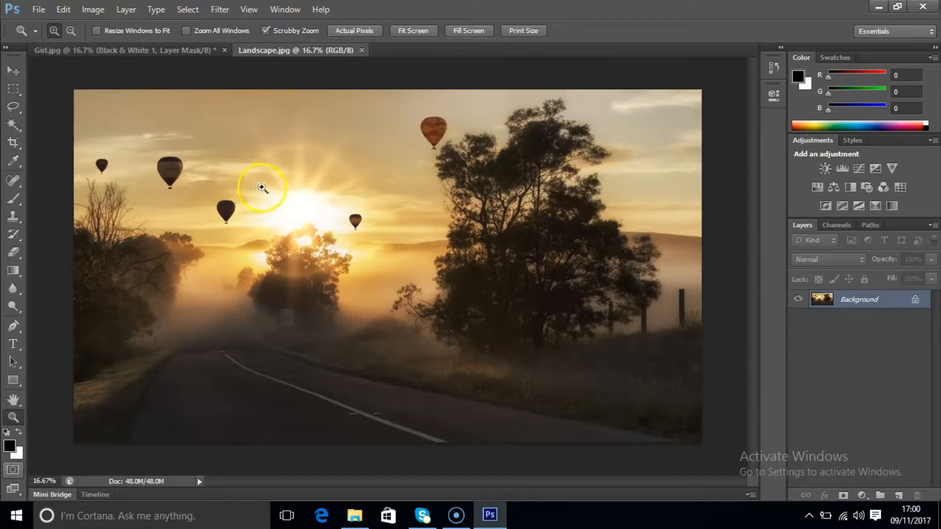
{"action": "key", "text": "ctrl+a"}
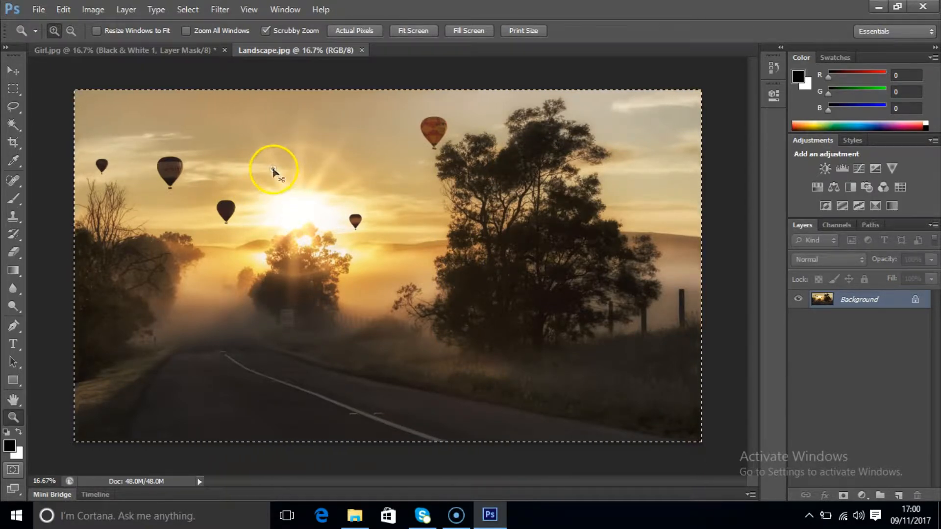
{"action": "key", "text": "ctrl+w"}
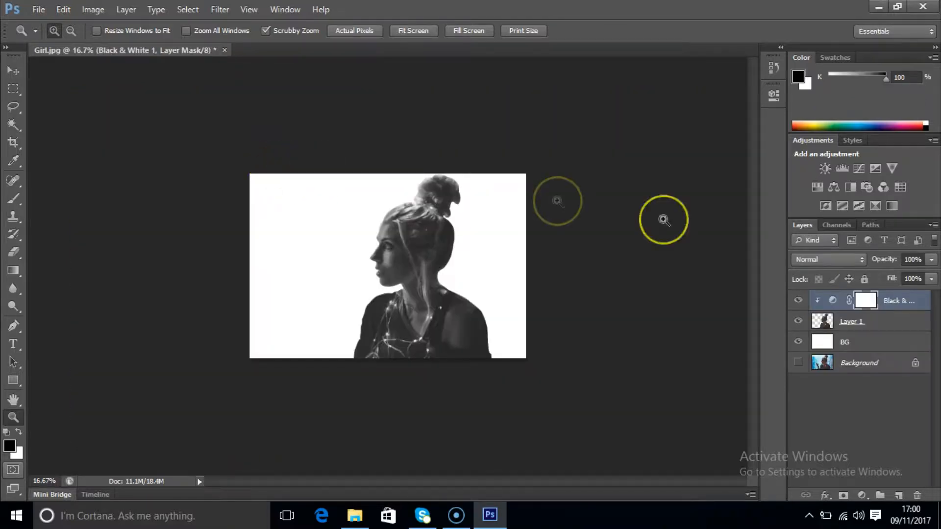
{"action": "key", "text": "ctrl+v"}
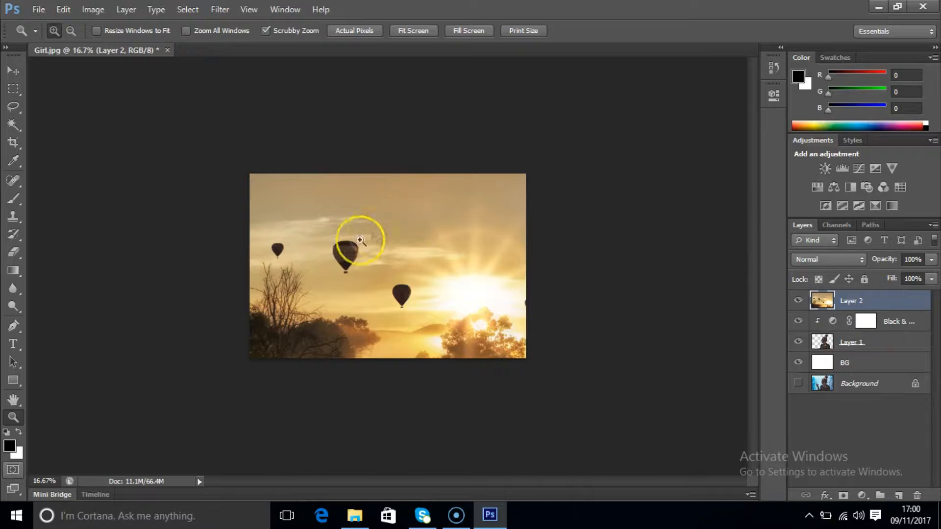
- Scale the pasted landscape proportionally to about 55% and position it to cover the whole canvas
{"action": "key", "text": "ctrl+t"}
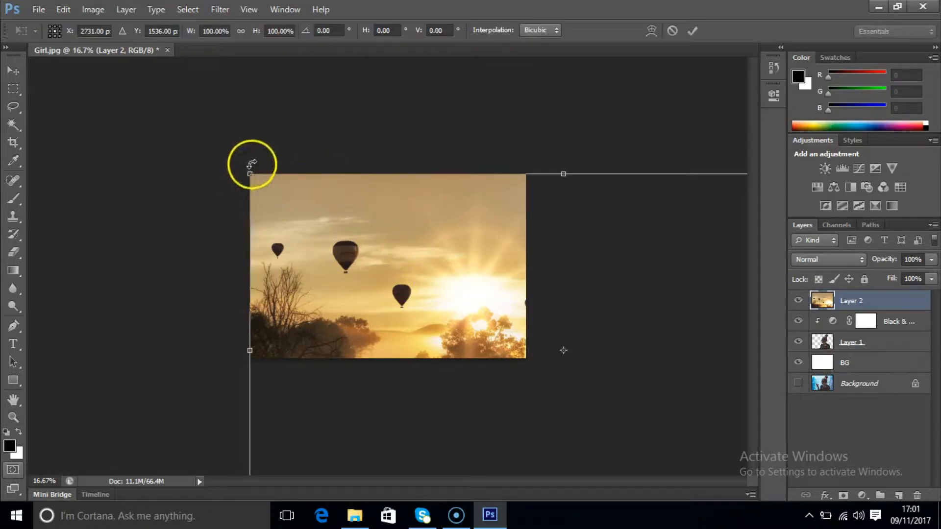
{"action": "left_click_drag", "start_coordinate": [249, 172], "coordinate": [374, 245]}
{"action": "left_click_drag", "start_coordinate": [500, 307], "coordinate": [365, 230]}
{"action": "left_click_drag", "start_coordinate": [617, 167], "coordinate": [601, 177]}
{"action": "left_click_drag", "start_coordinate": [559, 239], "coordinate": [544, 227]}
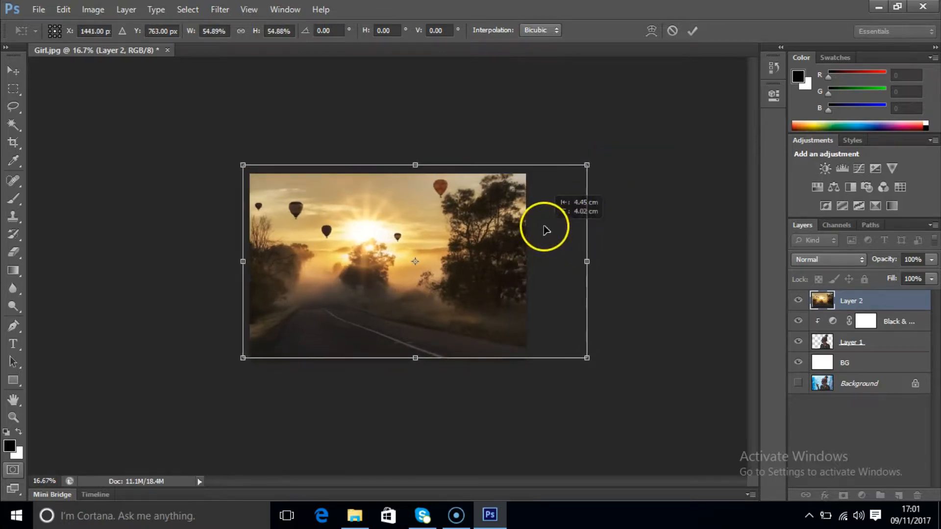
{"action": "key", "text": "z"}
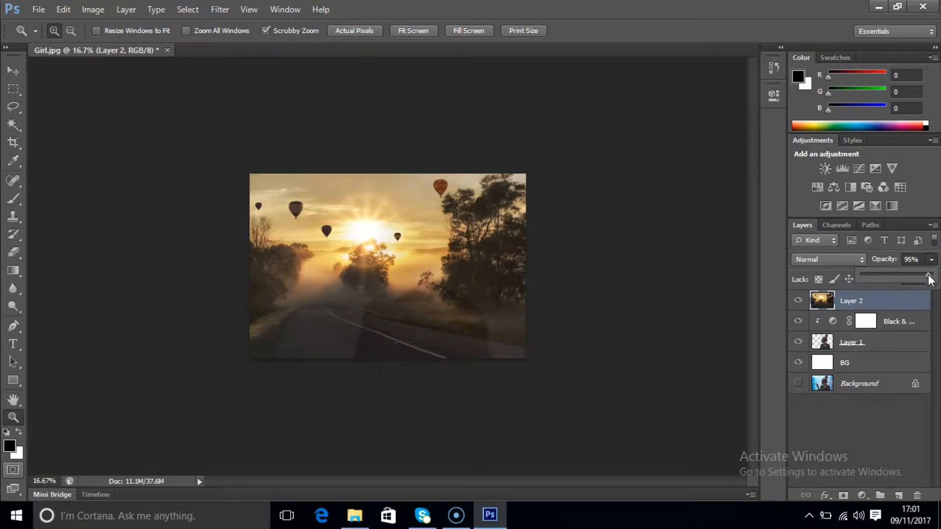
- Lower the landscape layer's opacity to 58% and shift the layer right until its left edge meets the woman's face
{"action": "left_click_drag", "start_coordinate": [911, 278], "coordinate": [904, 279]}
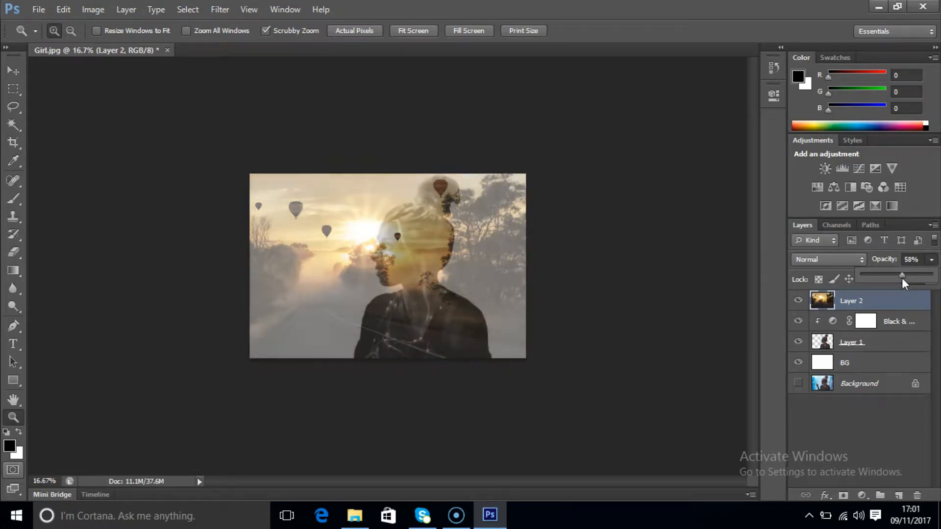
{"action": "left_click", "coordinate": [13, 72]}
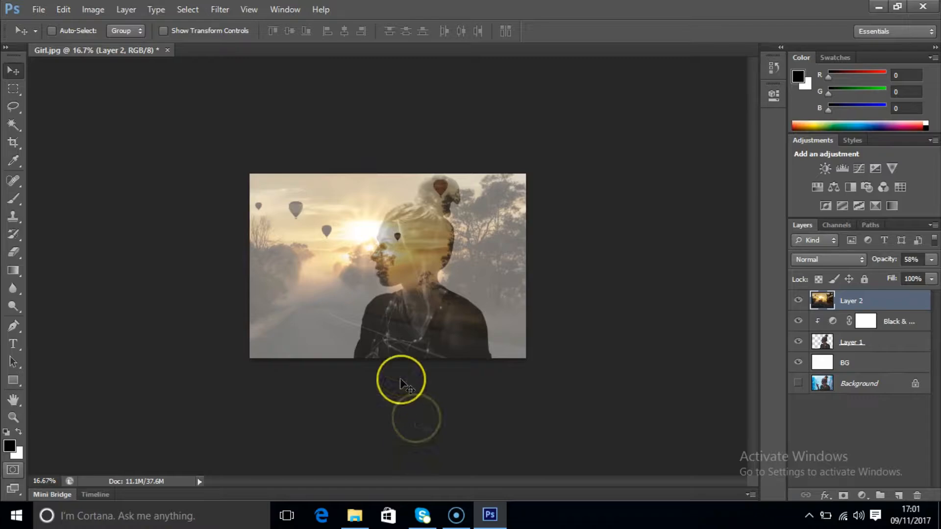
{"action": "left_click_drag", "start_coordinate": [340, 274], "coordinate": [472, 276]}
- Enlarge the landscape proportionally to about 133.5% and reposition it so that it covers the woman's head and body
{"action": "key", "text": "ctrl+t"}
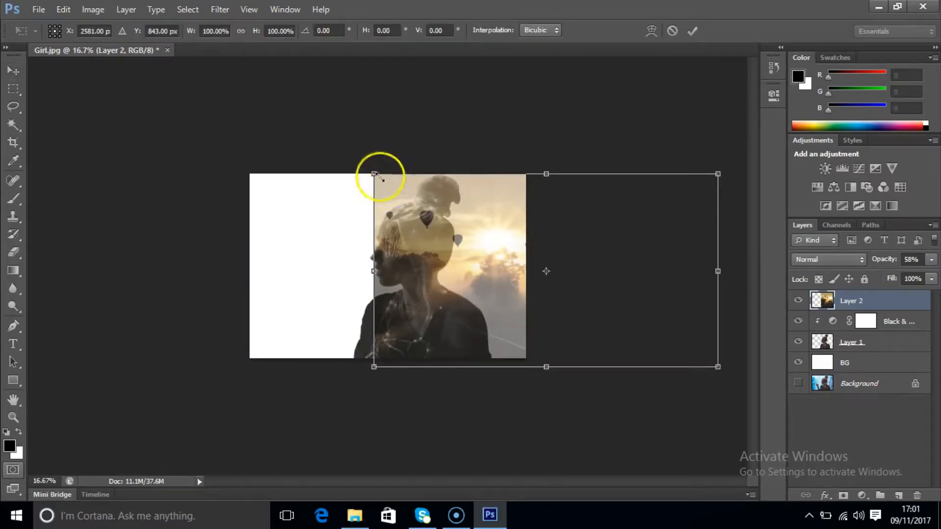
{"action": "left_click_drag", "start_coordinate": [373, 174], "coordinate": [315, 139]}
{"action": "left_click_drag", "start_coordinate": [342, 309], "coordinate": [360, 281]}
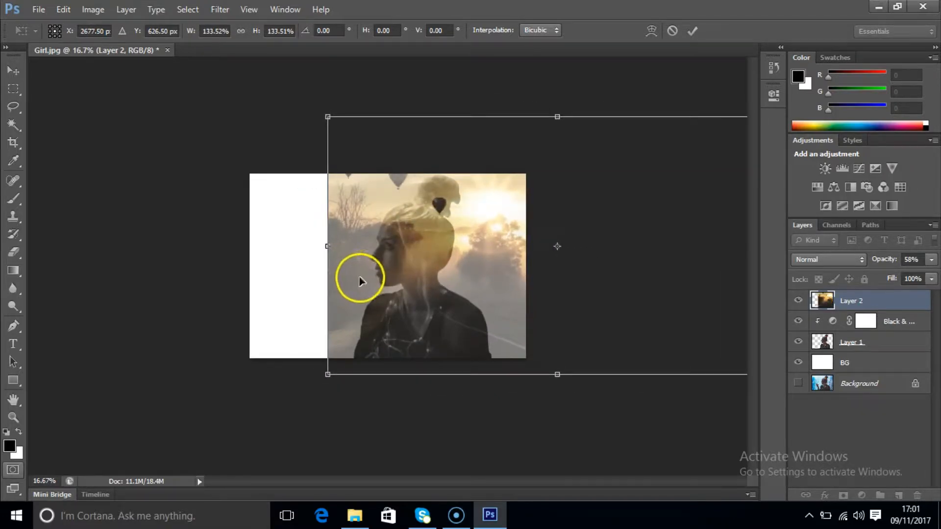
{"action": "key", "text": "Return"}
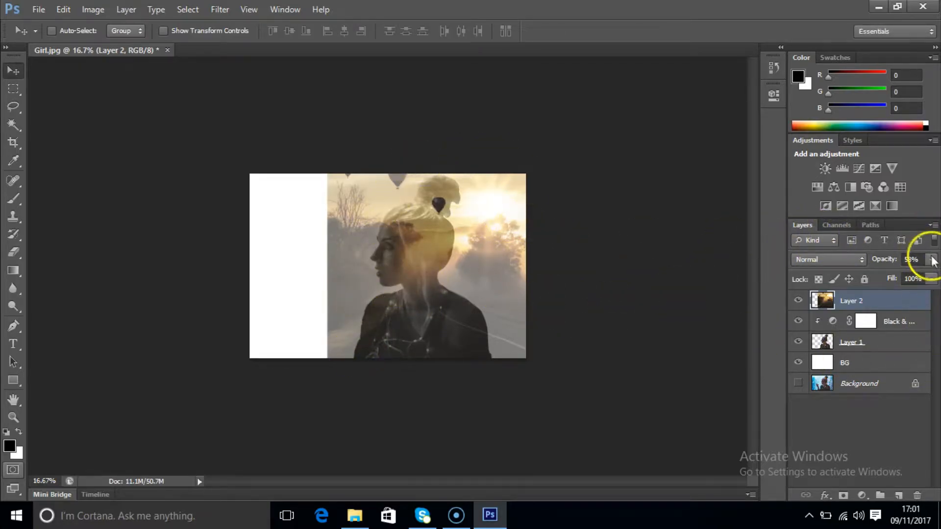
- Restore the landscape layer's opacity to 100% and mask the layer with the outline of the cut-out woman
{"action": "left_click_drag", "start_coordinate": [912, 274], "coordinate": [935, 274]}
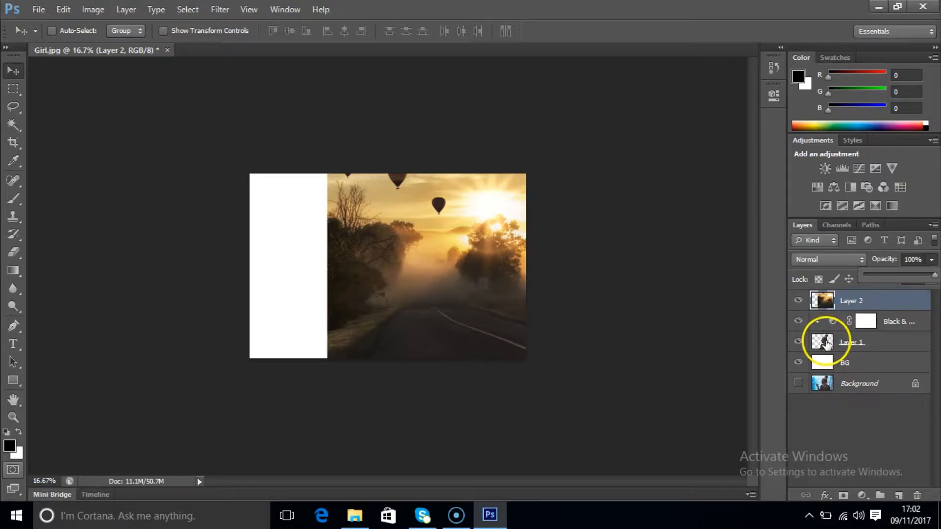
{"action": "left_click_drag", "start_coordinate": [827, 345], "coordinate": [832, 351]}
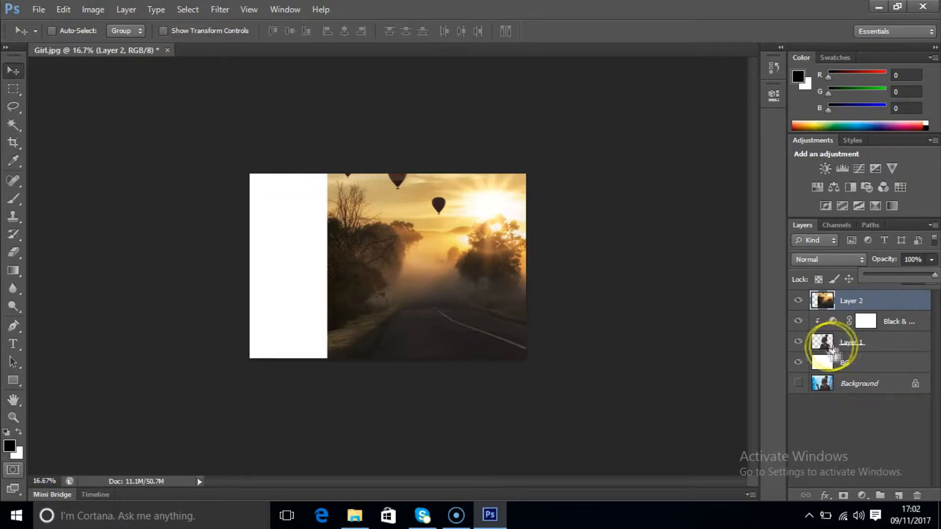
{"action": "left_click", "coordinate": [826, 343], "text": "ctrl"}
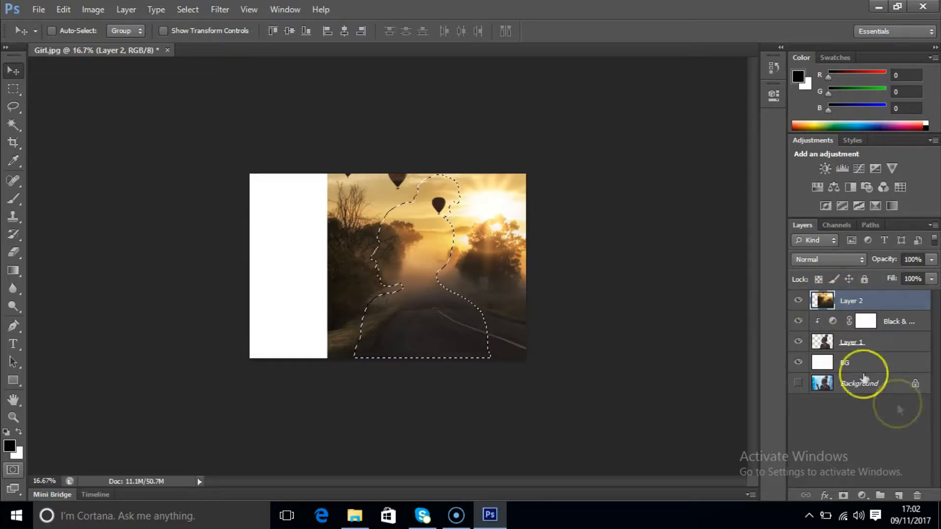
{"action": "left_click", "coordinate": [844, 496]}
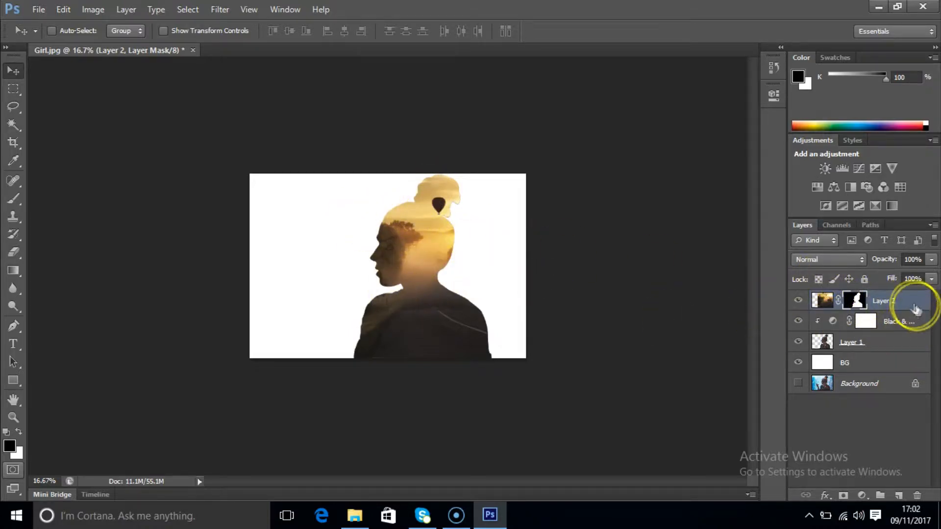
- Add a second Black & White adjustment layer with the Default preset above the masked landscape
{"action": "left_click", "coordinate": [893, 306]}
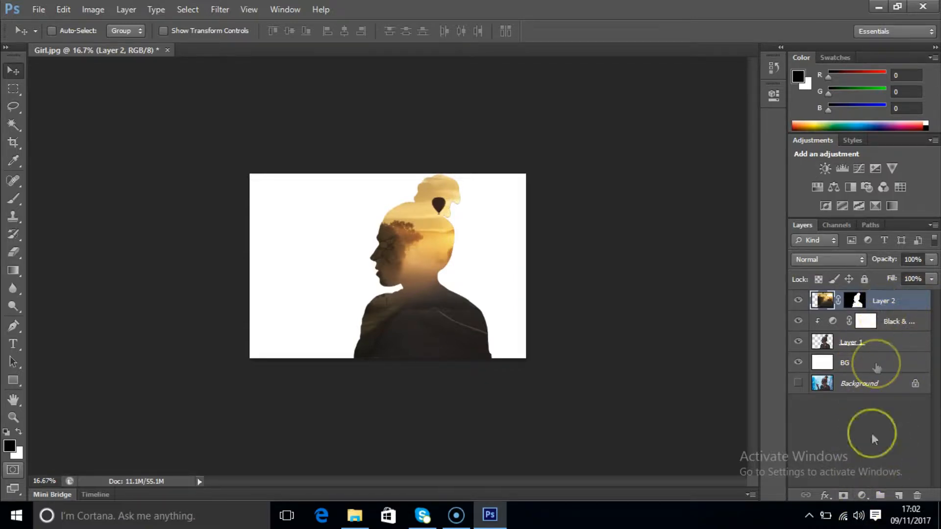
{"action": "left_click", "coordinate": [862, 496]}
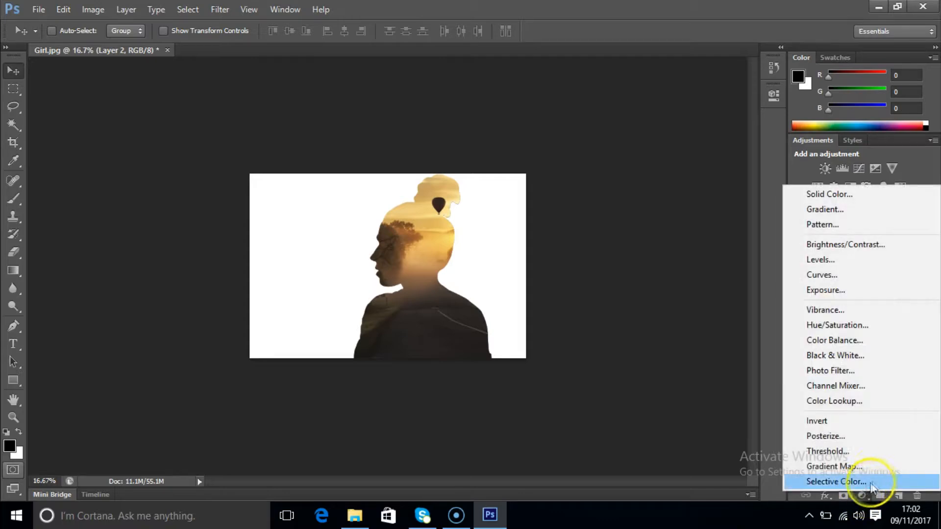
{"action": "left_click", "coordinate": [861, 352]}
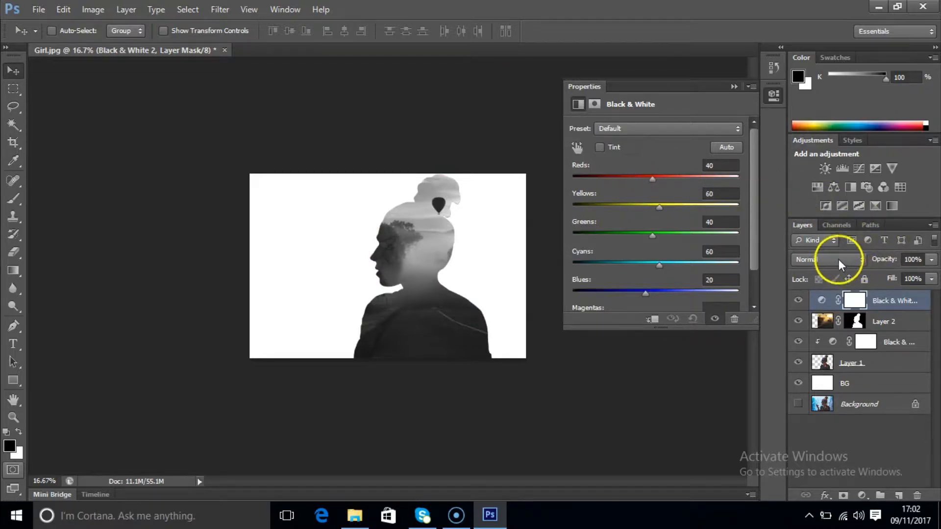
{"action": "left_click", "coordinate": [733, 86]}
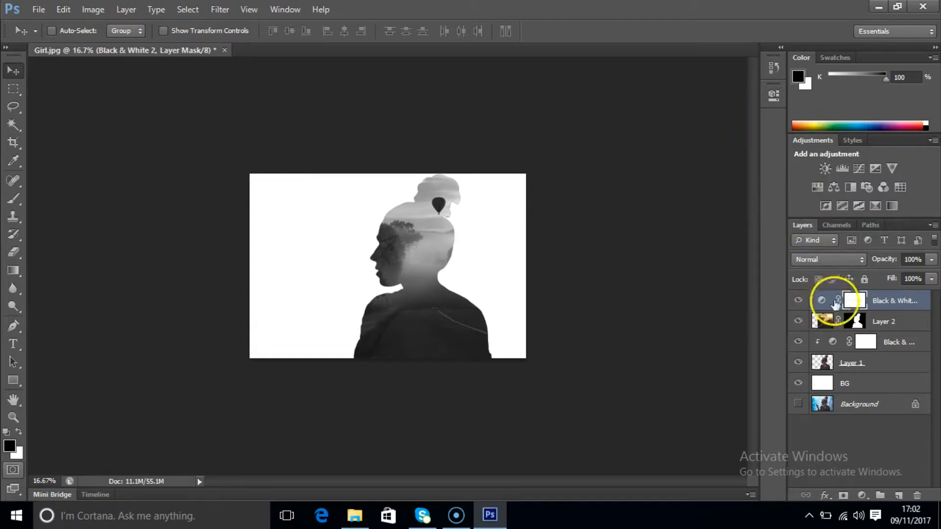
{"action": "left_click", "coordinate": [843, 259]}
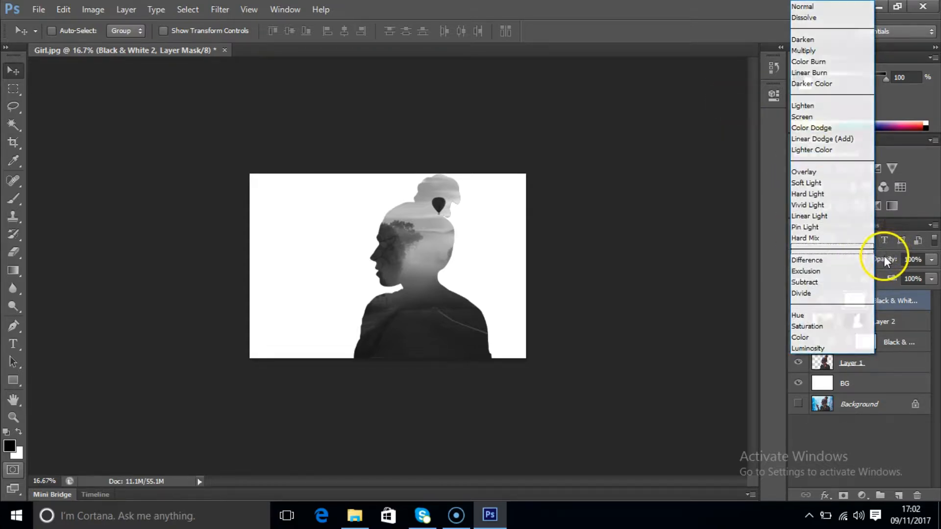
{"action": "left_click", "coordinate": [884, 256]}
{"action": "left_click", "coordinate": [845, 262]}
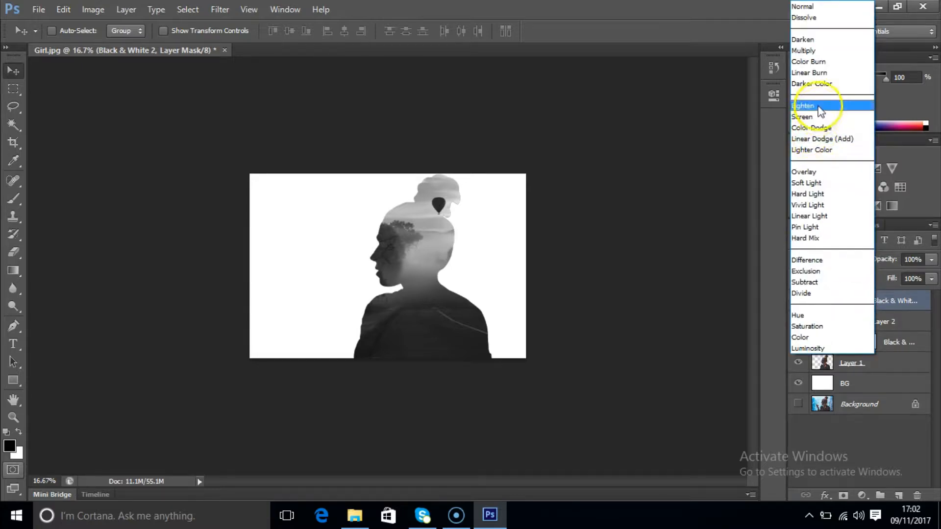
{"action": "left_click", "coordinate": [896, 324]}
- Set the blend mode of the masked landscape layer to Lighten
{"action": "left_click", "coordinate": [900, 324]}
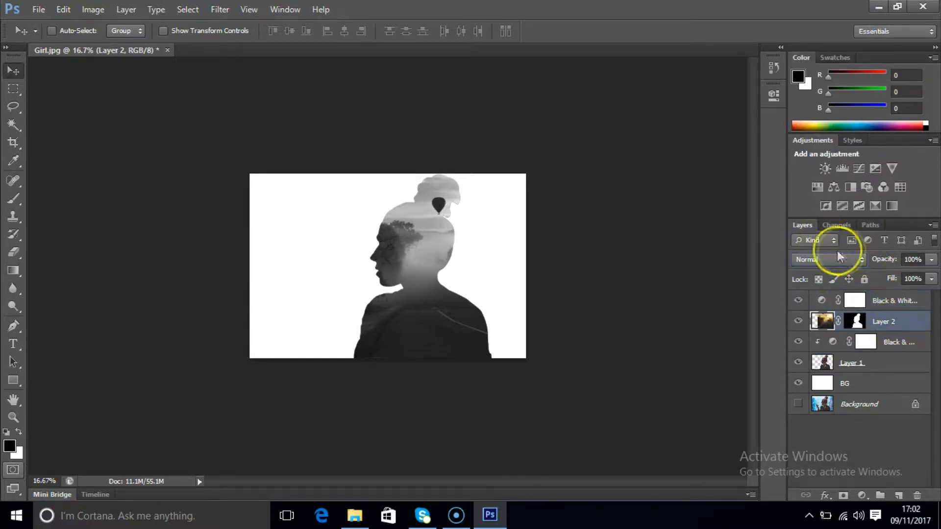
{"action": "left_click", "coordinate": [848, 259]}
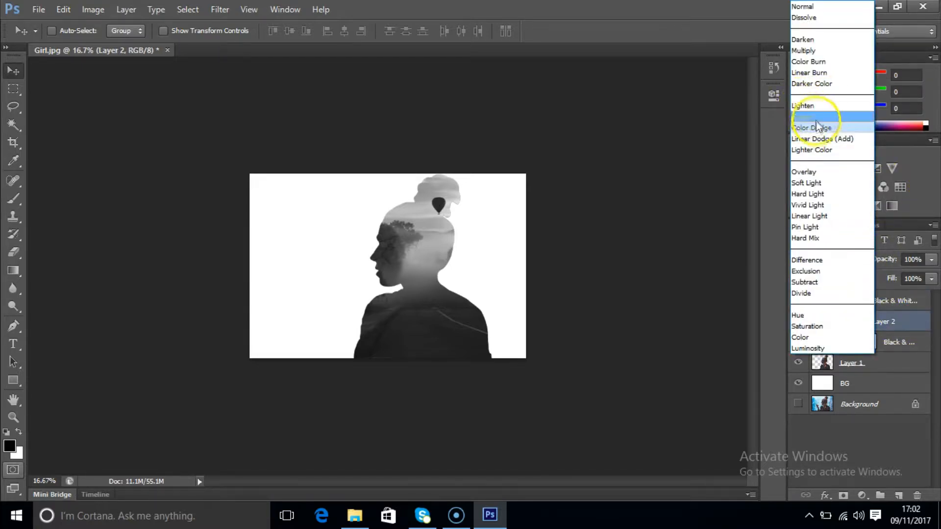
{"action": "left_click", "coordinate": [913, 348]}
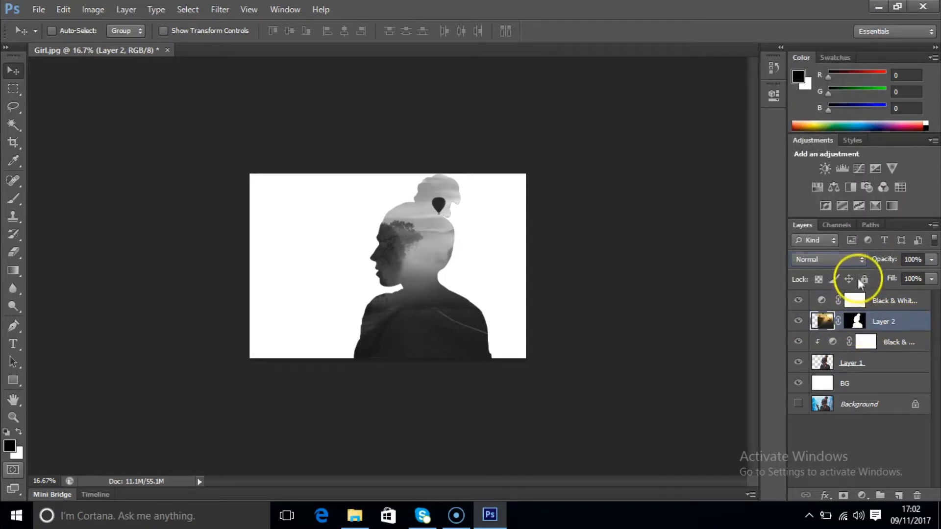
{"action": "left_click", "coordinate": [848, 256]}
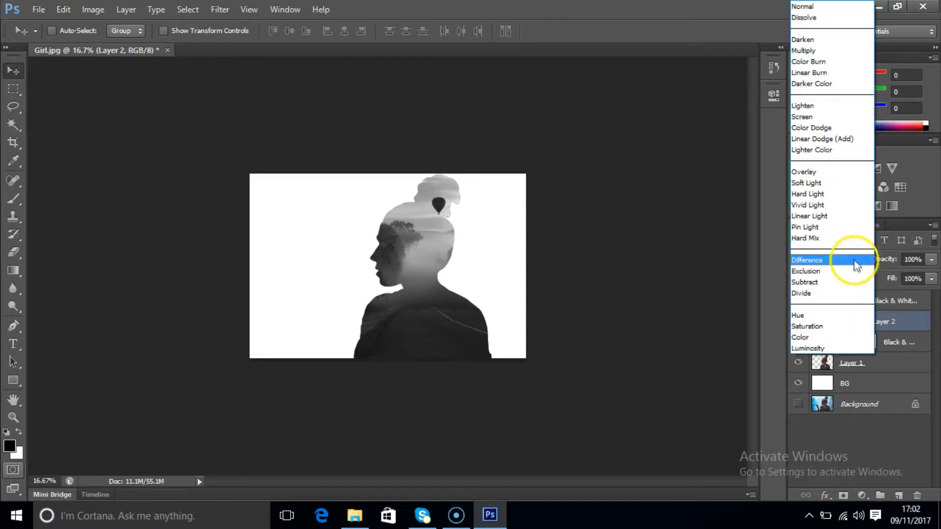
{"action": "left_click", "coordinate": [827, 106]}
{"action": "left_click_drag", "start_coordinate": [455, 189], "coordinate": [420, 199]}
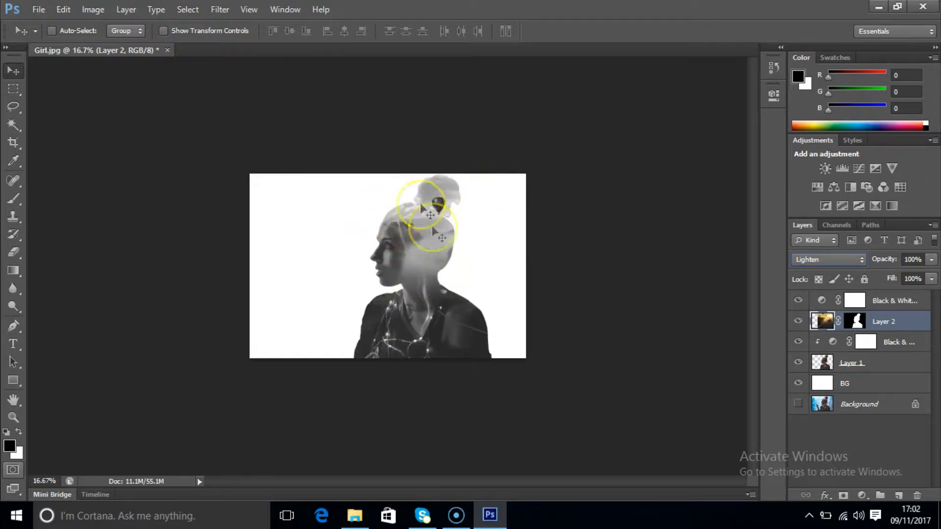
- Clip the top Black & White adjustment to the landscape layer and set its Reds to 33, Yellows to 25 and Greens to 62
{"action": "left_click", "coordinate": [921, 304]}
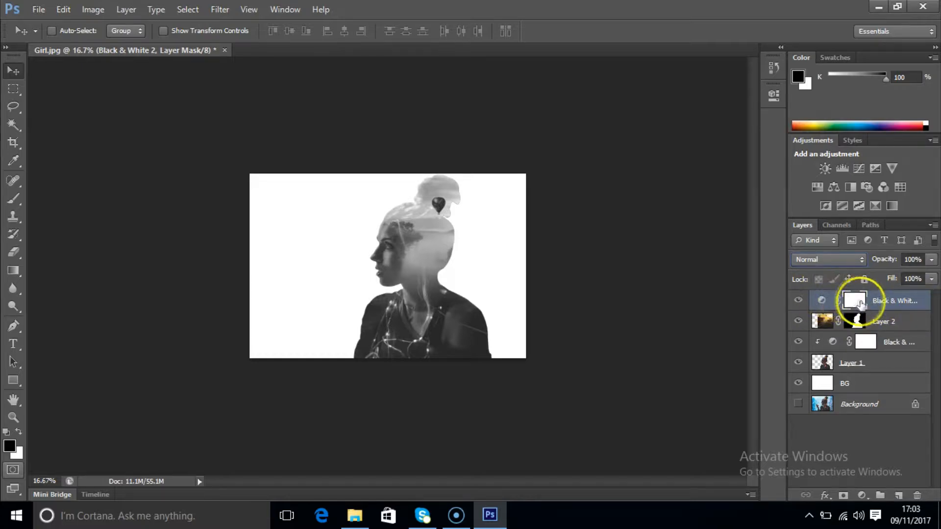
{"action": "left_click", "coordinate": [822, 301]}
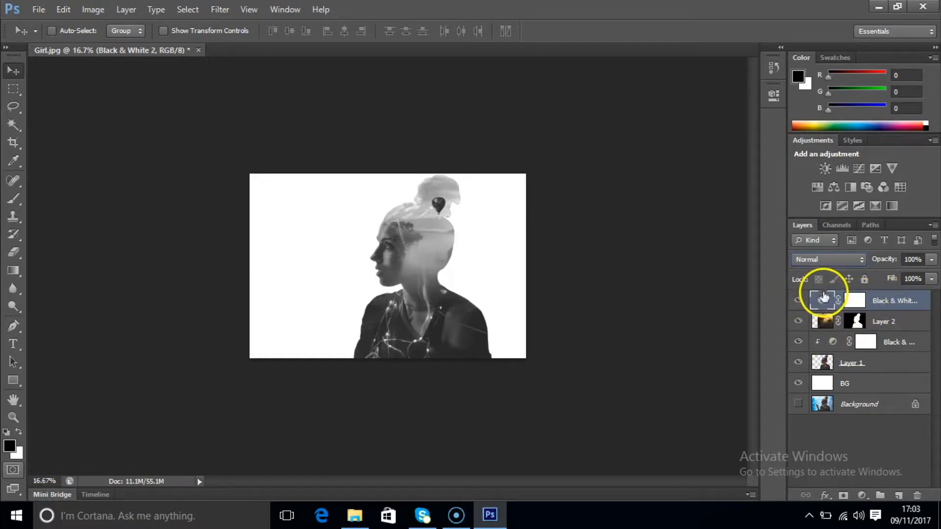
{"action": "double_click", "coordinate": [824, 298]}
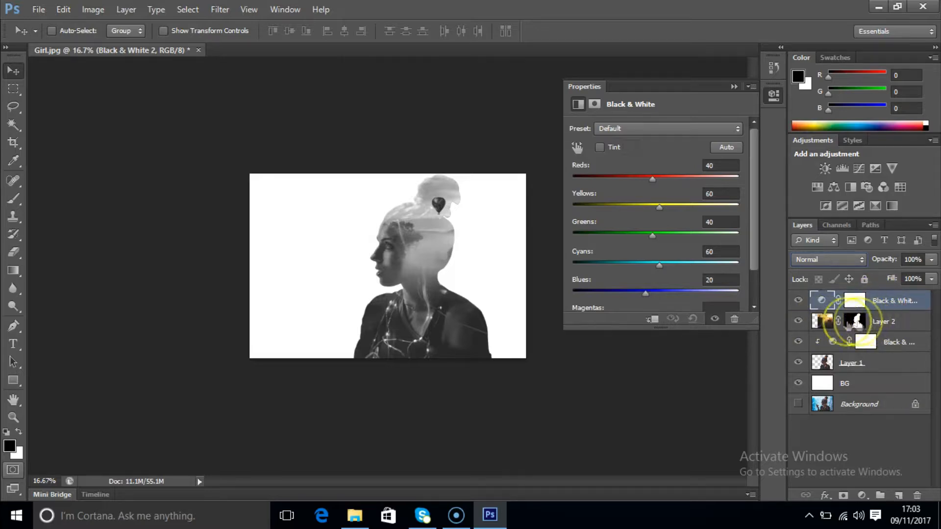
{"action": "left_click", "coordinate": [652, 317]}
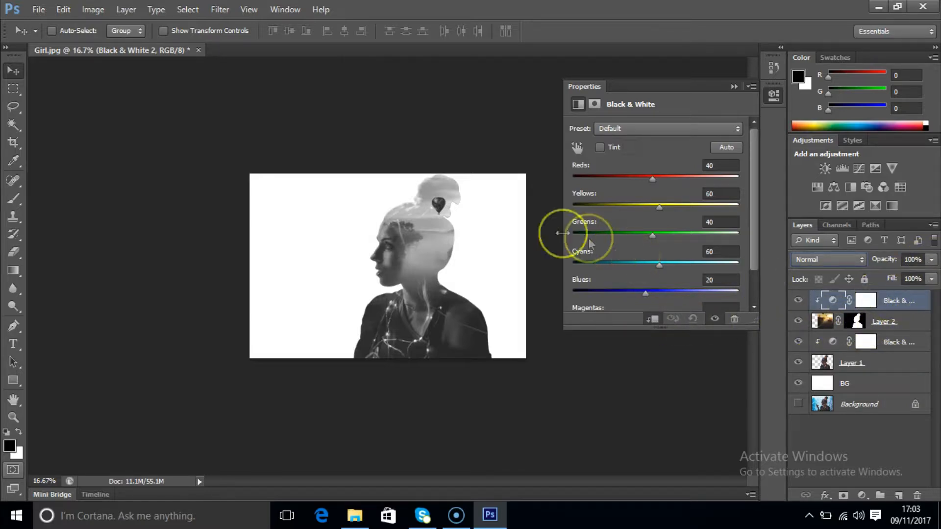
{"action": "left_click_drag", "start_coordinate": [652, 179], "coordinate": [665, 237]}
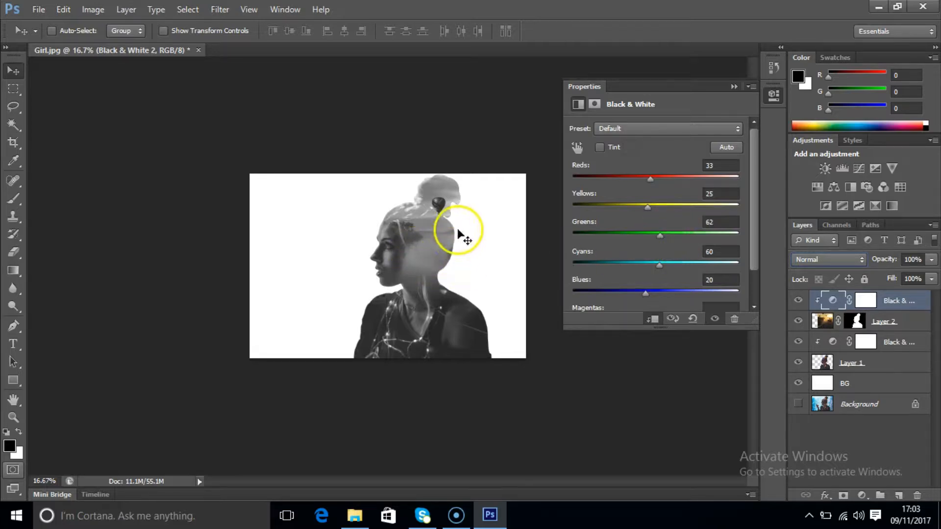
- Examine at close range how the landscape blends with the woman's face, neck and hair bun
{"action": "left_click", "coordinate": [13, 85]}
{"action": "left_click", "coordinate": [16, 73]}
{"action": "key", "text": "z"}
{"action": "left_click", "coordinate": [452, 275]}
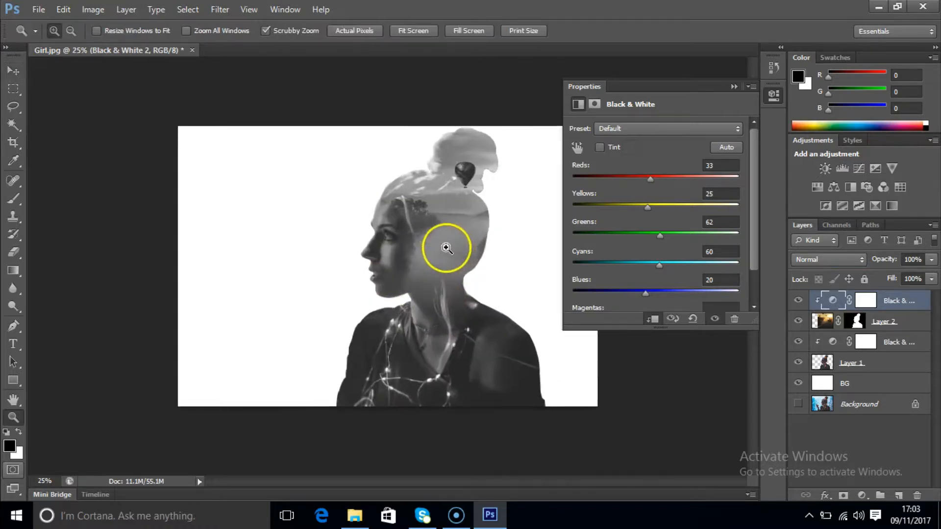
{"action": "left_click", "coordinate": [448, 250]}
{"action": "left_click", "coordinate": [460, 253]}
{"action": "left_click_drag", "start_coordinate": [471, 261], "coordinate": [393, 239]}
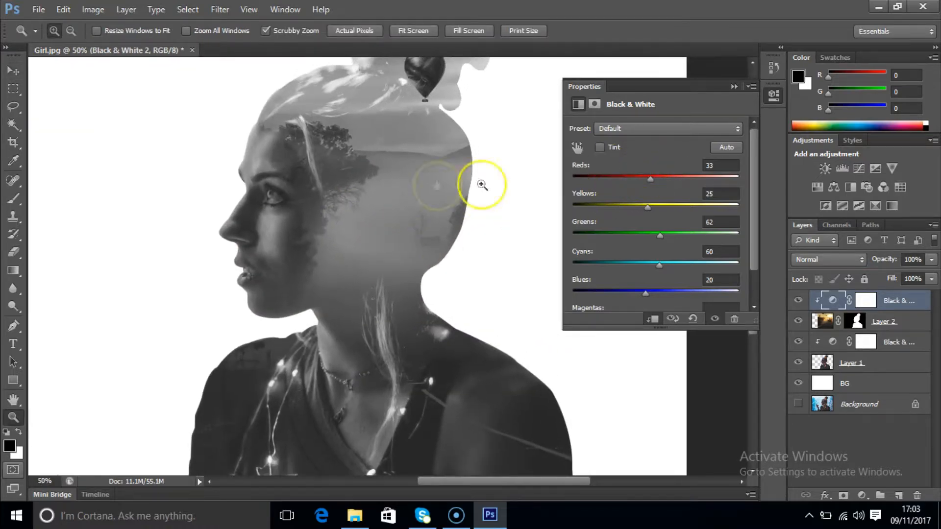
{"action": "left_click_drag", "start_coordinate": [436, 183], "coordinate": [405, 251]}
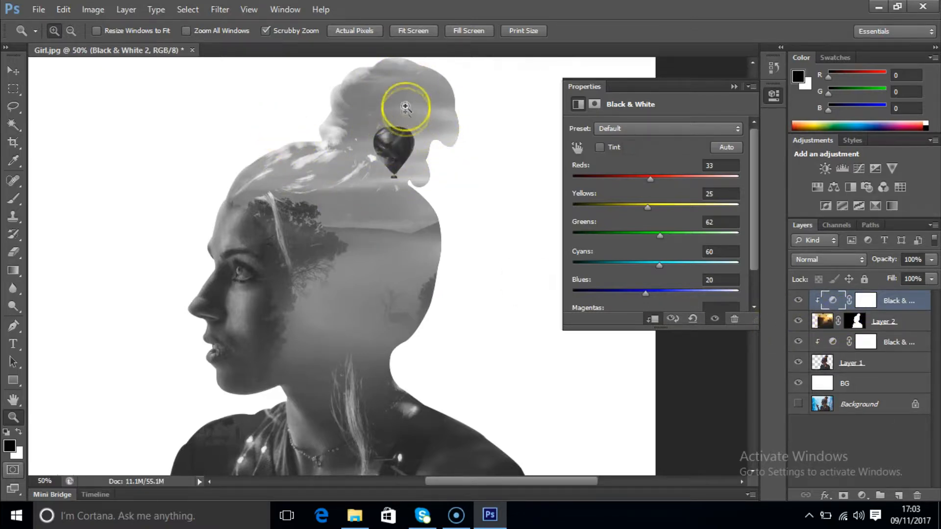
- Unlink the landscape from its mask and shift it up and right so the balloon sits in the hair bun and the tree clears the face
{"action": "left_click", "coordinate": [838, 321]}
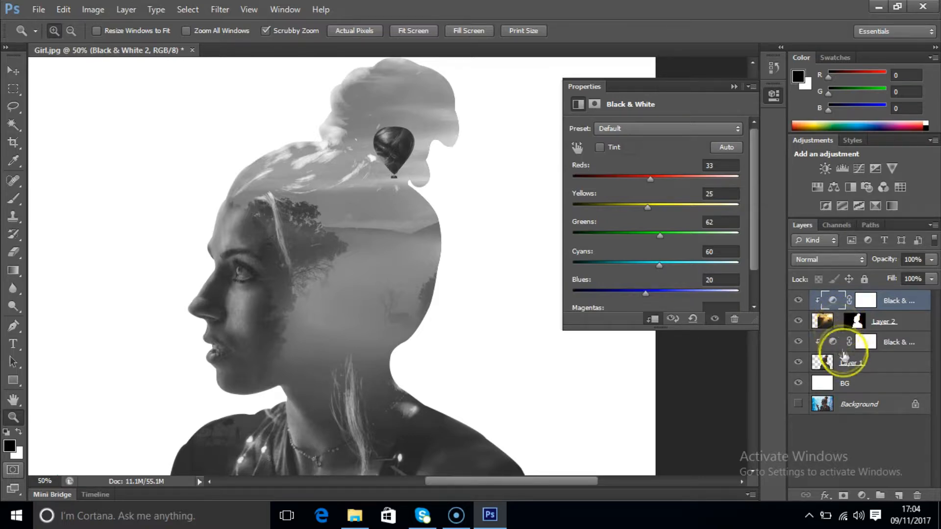
{"action": "left_click", "coordinate": [825, 323]}
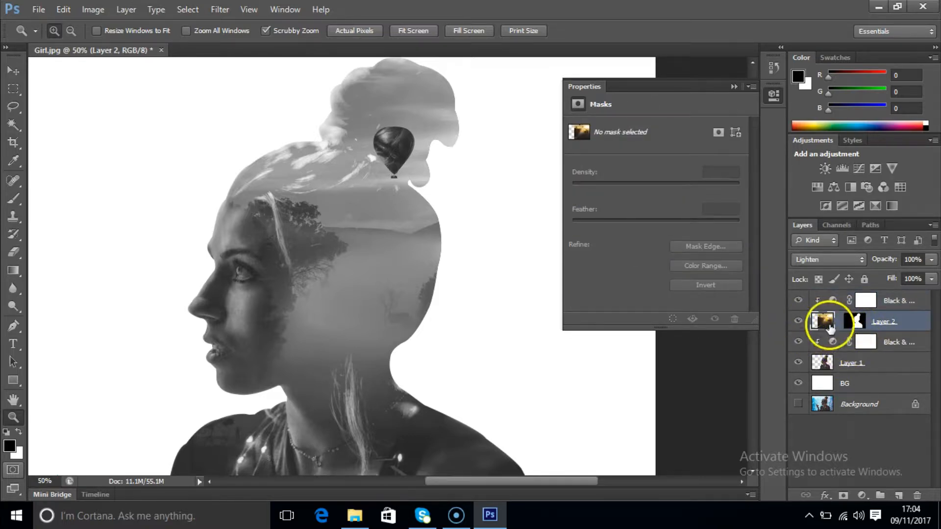
{"action": "key", "text": "v"}
{"action": "mouse_move", "coordinate": [380, 269]}
{"action": "left_mouse_down"}
{"action": "mouse_move", "coordinate": [366, 263]}
{"action": "mouse_move", "coordinate": [395, 231]}
{"action": "mouse_move", "coordinate": [366, 248]}
{"action": "mouse_move", "coordinate": [370, 256]}
{"action": "left_mouse_up"}
{"action": "left_click_drag", "start_coordinate": [402, 313], "coordinate": [364, 255]}
{"action": "key", "text": "z"}
{"action": "left_click", "coordinate": [363, 225], "text": "alt"}
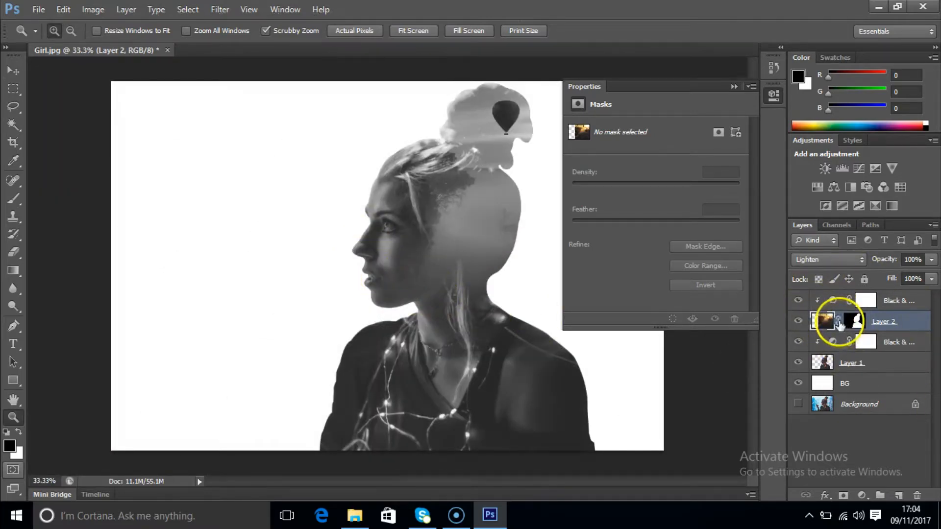
- Readjust the landscape's Black & White adjustment to Reds 36, Yellows 69 and Greens 11
{"action": "left_click", "coordinate": [839, 299]}
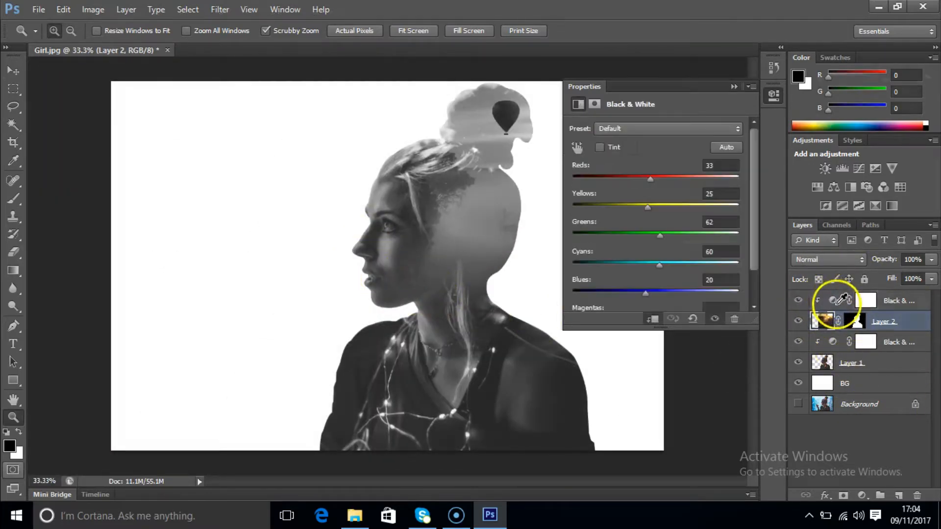
{"action": "left_click_drag", "start_coordinate": [649, 179], "coordinate": [662, 208]}
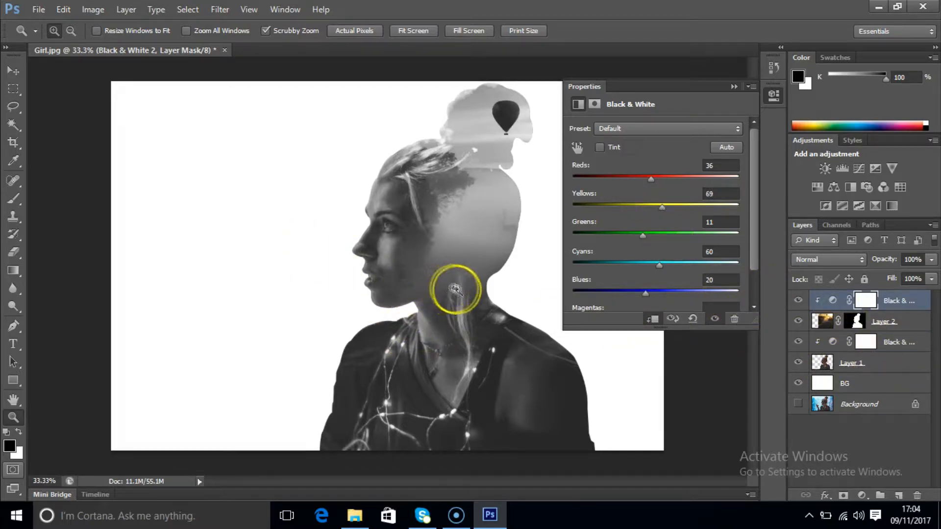
{"action": "left_click", "coordinate": [733, 87]}
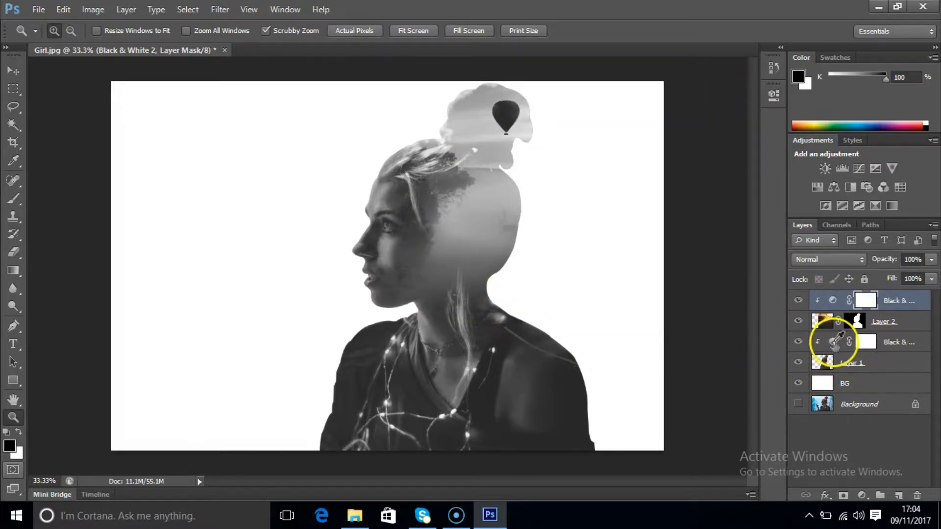
- Set the Black & White adjustment clipped to the cut-out woman to Reds 118, Yellows 62 and Greens -35
{"action": "left_click", "coordinate": [834, 343]}
{"action": "double_click", "coordinate": [833, 342]}
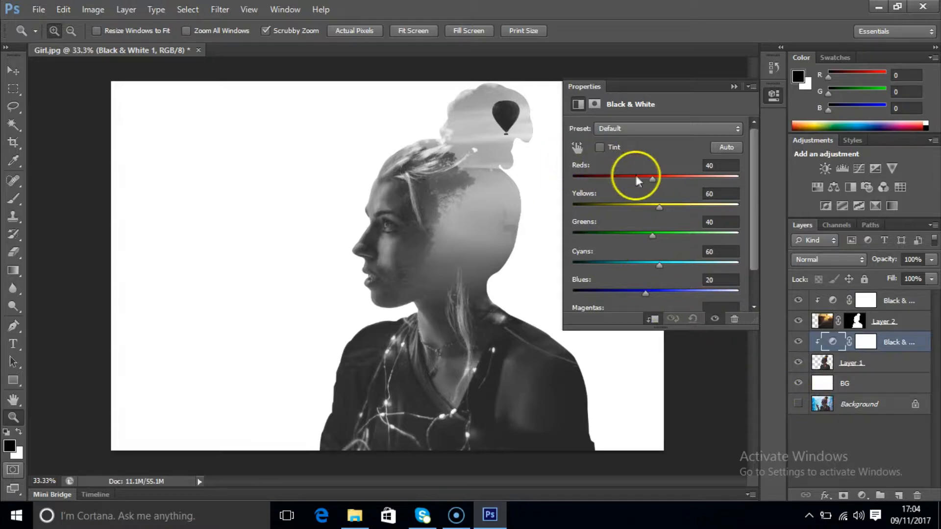
{"action": "left_click_drag", "start_coordinate": [658, 181], "coordinate": [660, 213]}
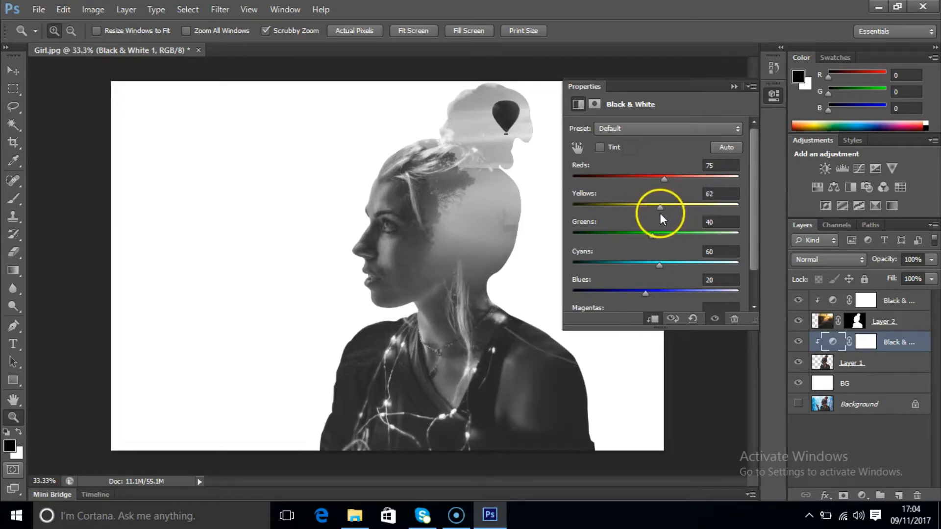
{"action": "left_click_drag", "start_coordinate": [654, 236], "coordinate": [628, 237]}
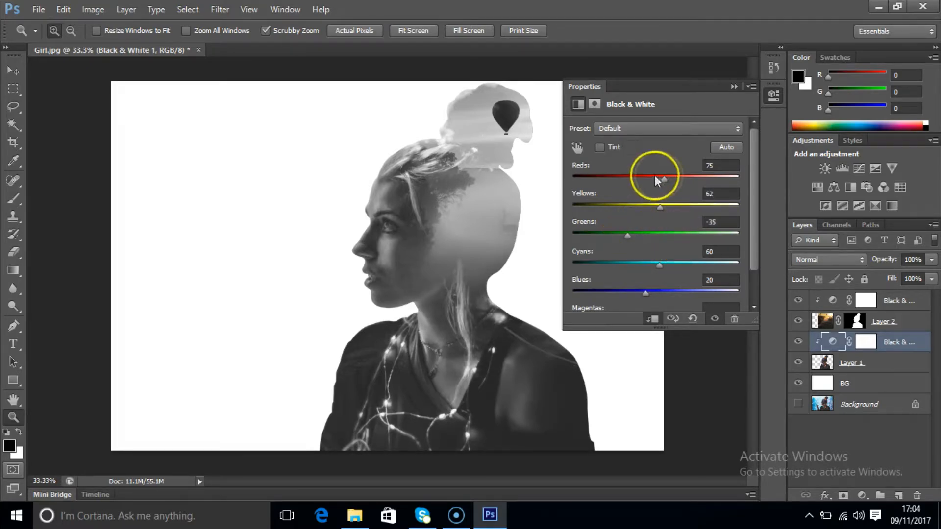
{"action": "left_click_drag", "start_coordinate": [657, 179], "coordinate": [678, 184]}
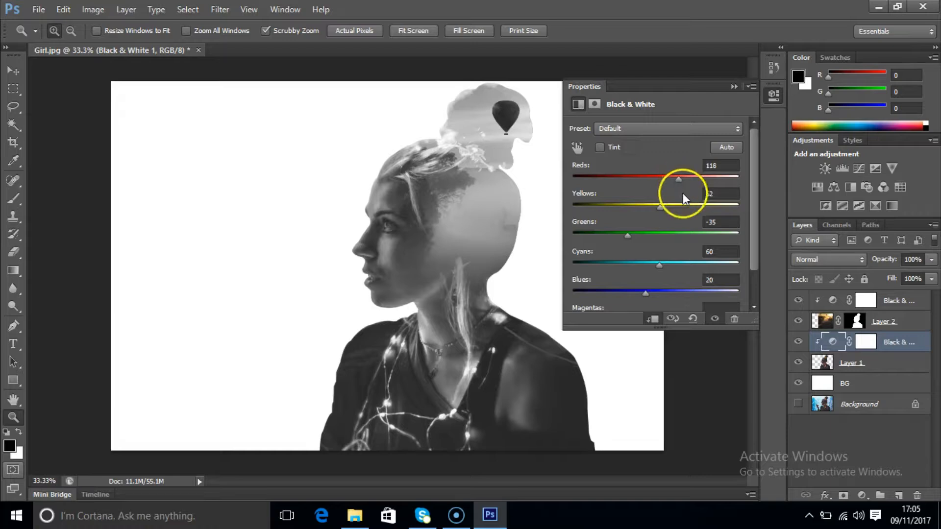
{"action": "left_click", "coordinate": [892, 440]}
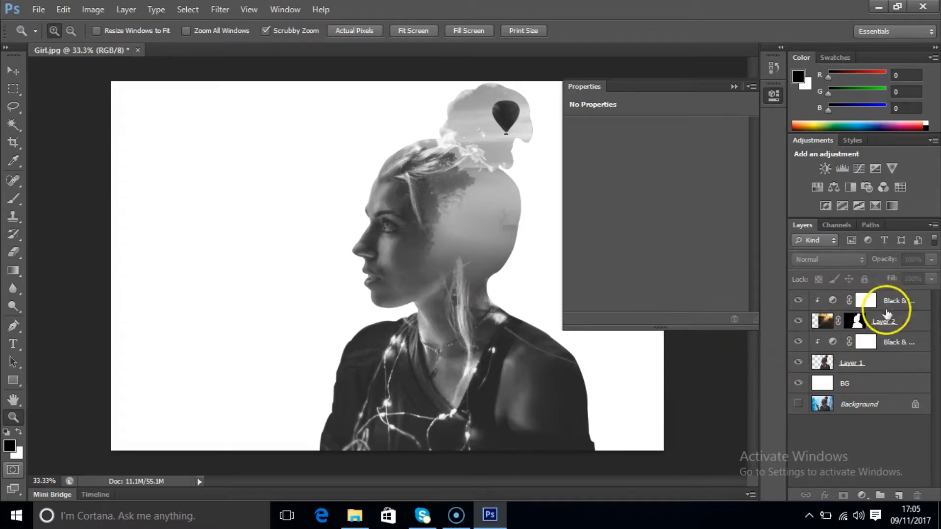
- Soften the landscape layer's mask with a density of 88% and a feather of 68.1 px
{"action": "left_click", "coordinate": [914, 327]}
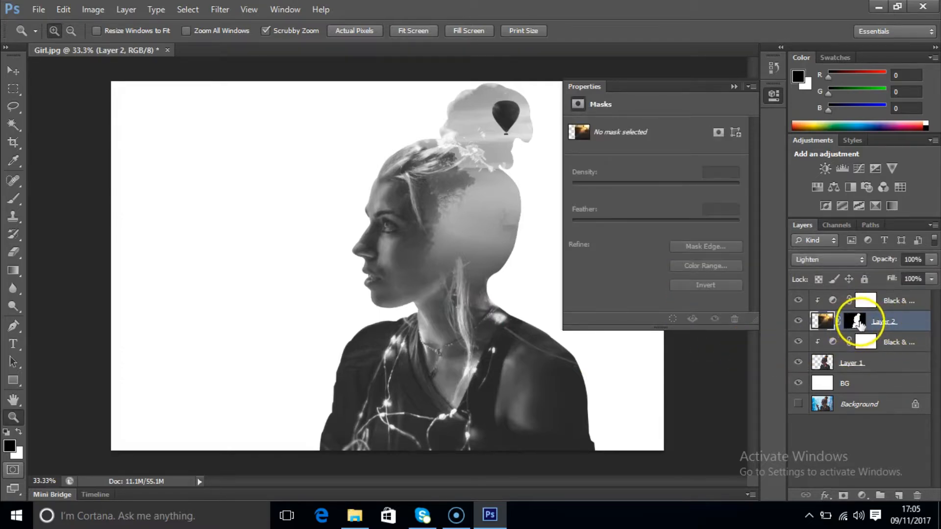
{"action": "left_click", "coordinate": [858, 322]}
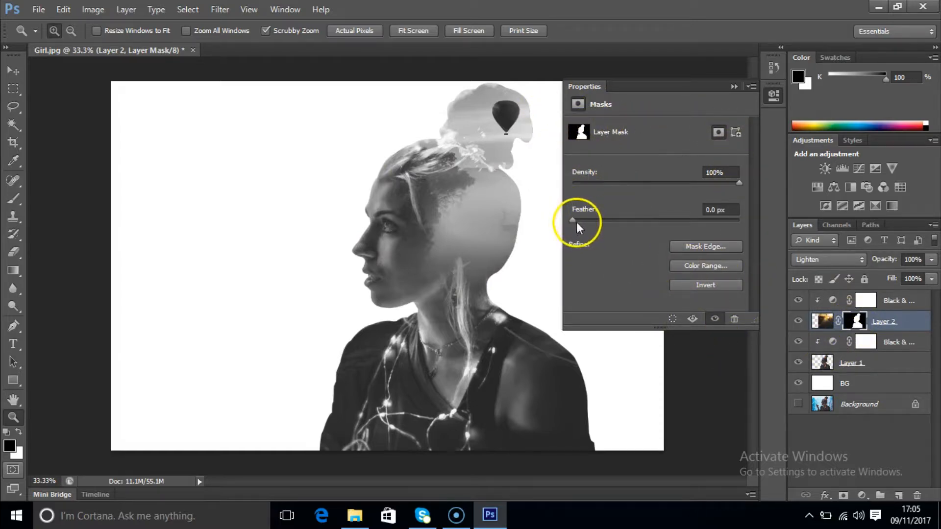
{"action": "left_click_drag", "start_coordinate": [573, 221], "coordinate": [667, 220]}
{"action": "key", "text": "x"}
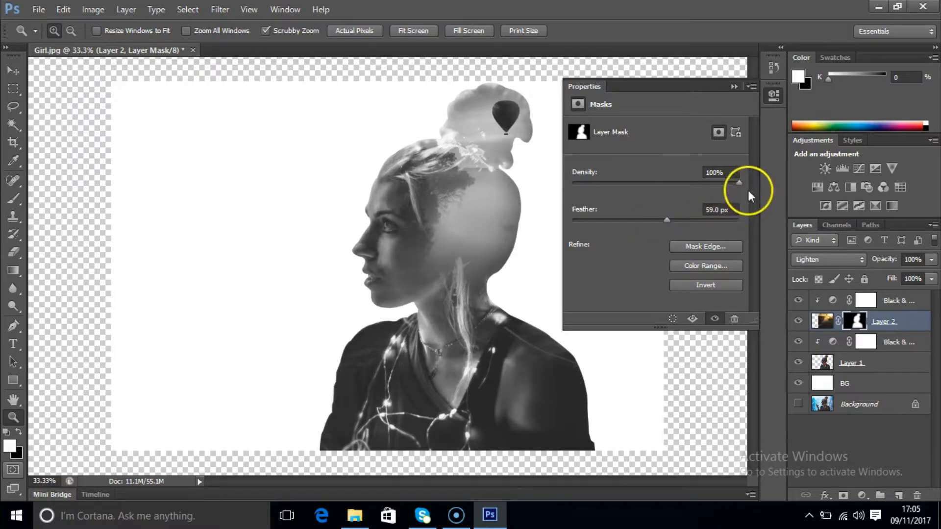
{"action": "mouse_move", "coordinate": [738, 183]}
{"action": "left_mouse_down"}
{"action": "mouse_move", "coordinate": [707, 187]}
{"action": "mouse_move", "coordinate": [719, 185]}
{"action": "left_mouse_up"}
{"action": "left_click_drag", "start_coordinate": [672, 215], "coordinate": [681, 216]}
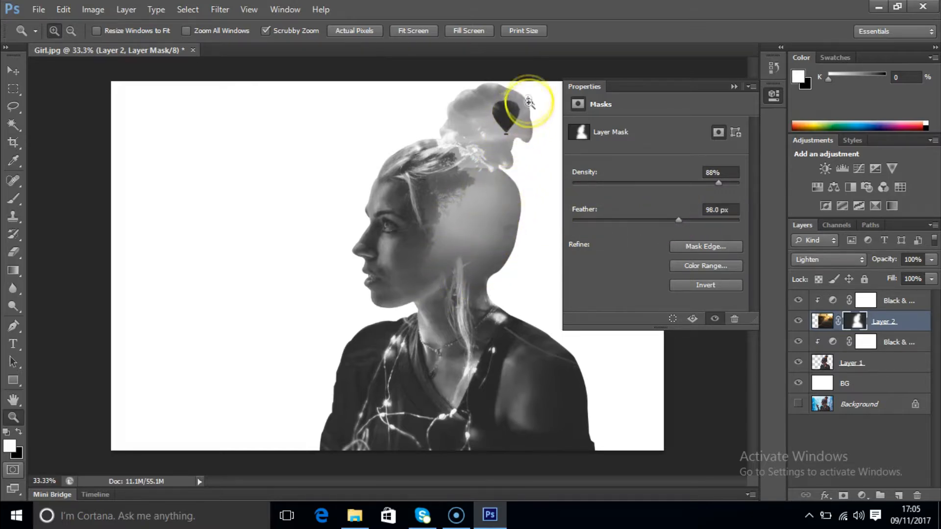
{"action": "left_click_drag", "start_coordinate": [681, 222], "coordinate": [669, 221]}
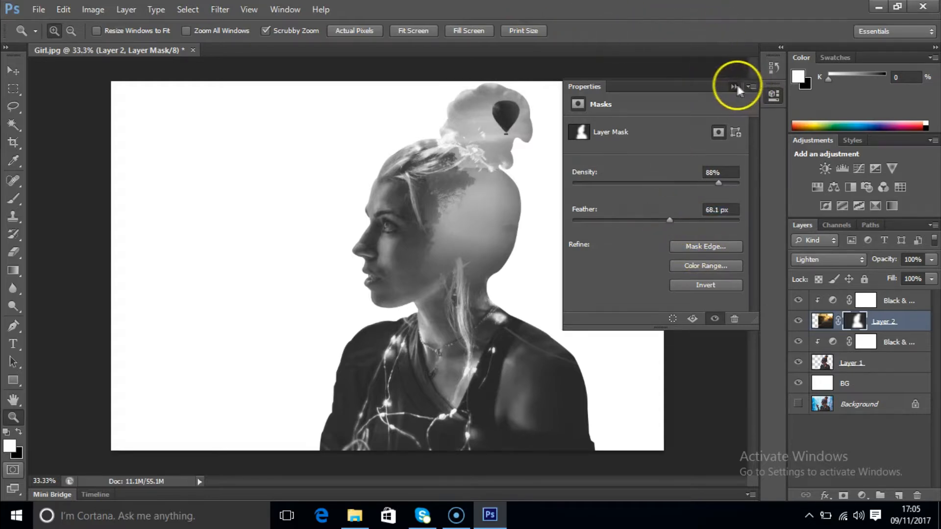
{"action": "left_click", "coordinate": [735, 85]}
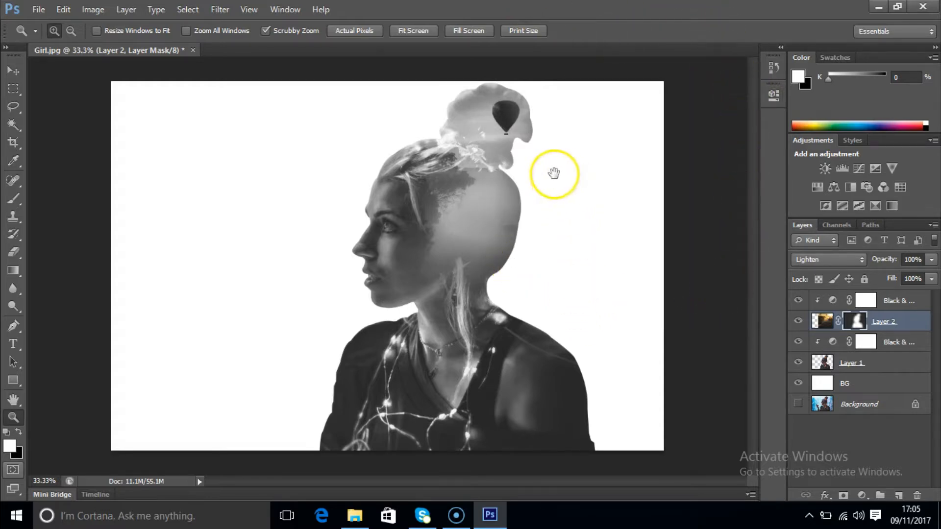
- Convert all the layers, from the top Black & White adjustment down to Background, into one Smart Object
{"action": "left_click", "coordinate": [473, 256], "text": "alt"}
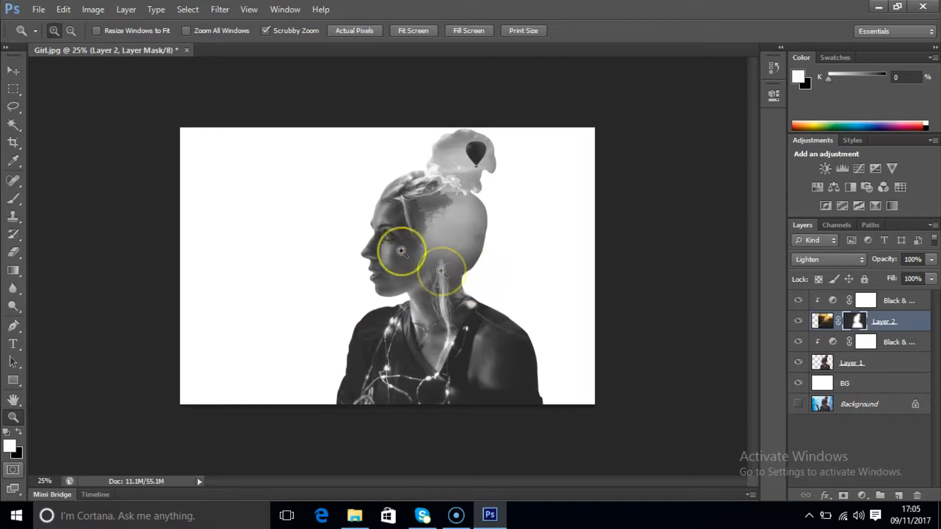
{"action": "left_click", "coordinate": [922, 300]}
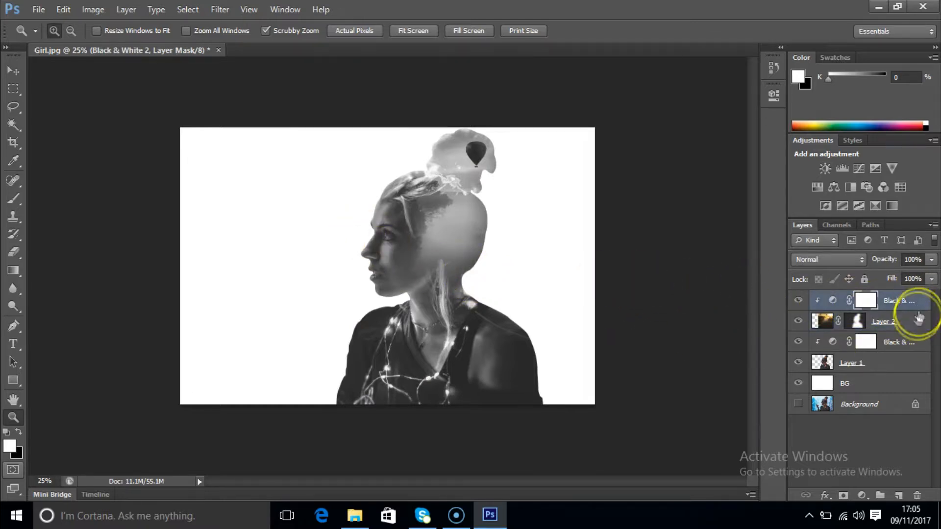
{"action": "left_click", "coordinate": [898, 409], "text": "shift"}
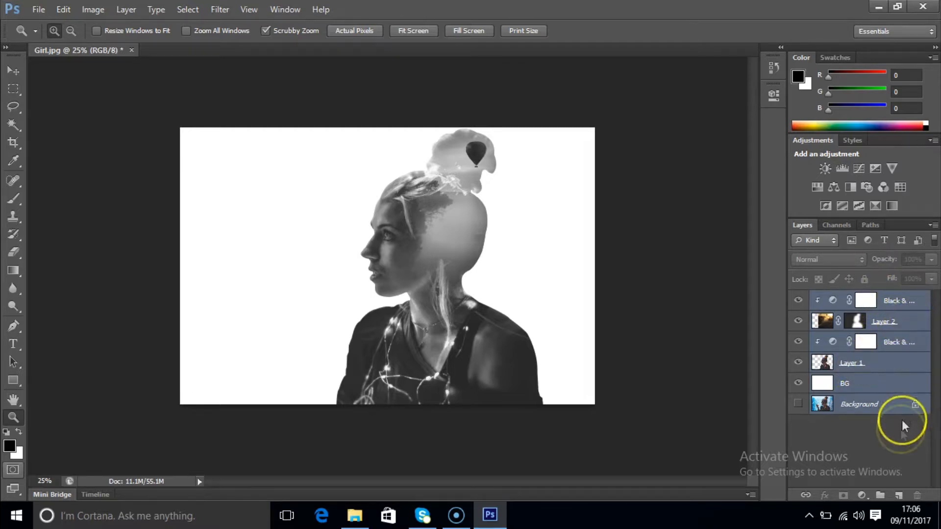
{"action": "left_click", "coordinate": [920, 298]}
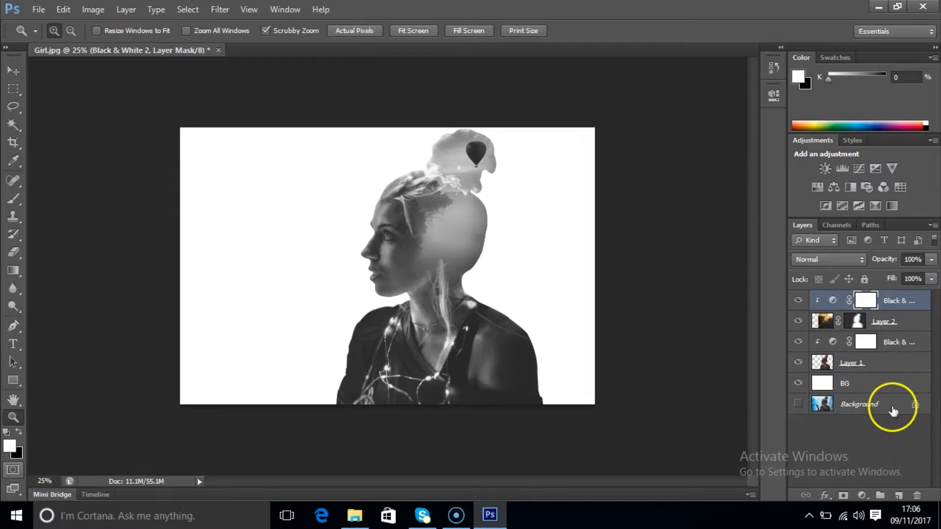
{"action": "left_click", "coordinate": [894, 412], "text": "shift"}
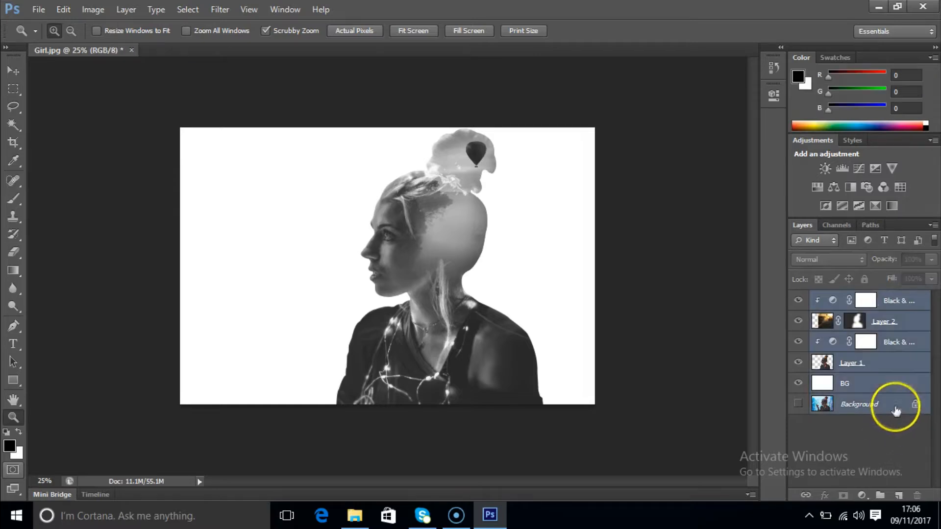
{"action": "right_click", "coordinate": [918, 301]}
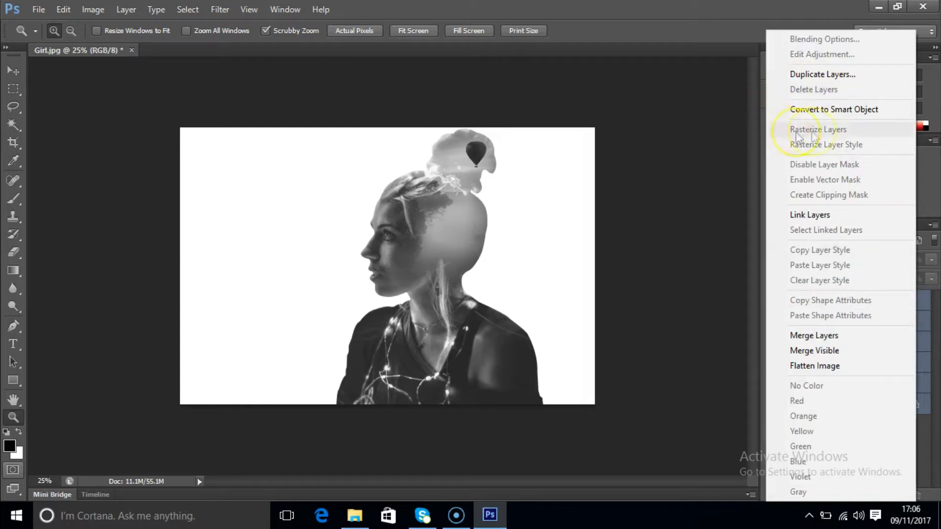
{"action": "left_click", "coordinate": [843, 111]}
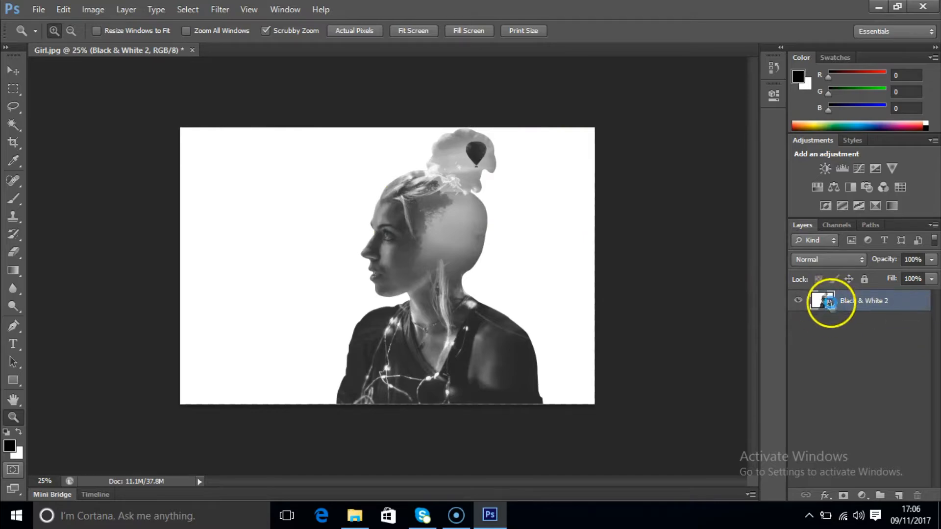
- Open the Smart Object's contents to inspect the original layers stored inside it, and return to Girl.jpg
{"action": "double_click", "coordinate": [831, 304]}
{"action": "left_click", "coordinate": [524, 228]}
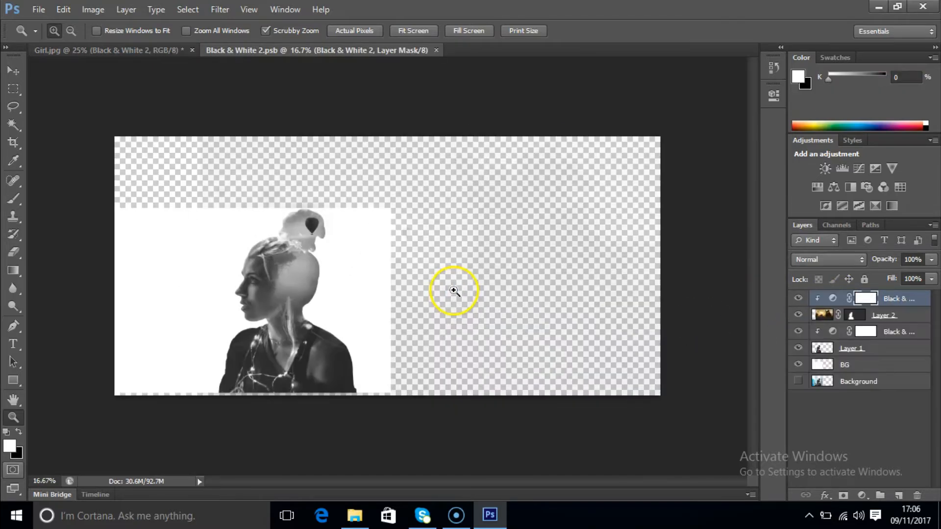
{"action": "left_click_drag", "start_coordinate": [326, 263], "coordinate": [479, 231]}
{"action": "left_click", "coordinate": [488, 234], "text": "alt"}
{"action": "left_click", "coordinate": [488, 234], "text": "alt"}
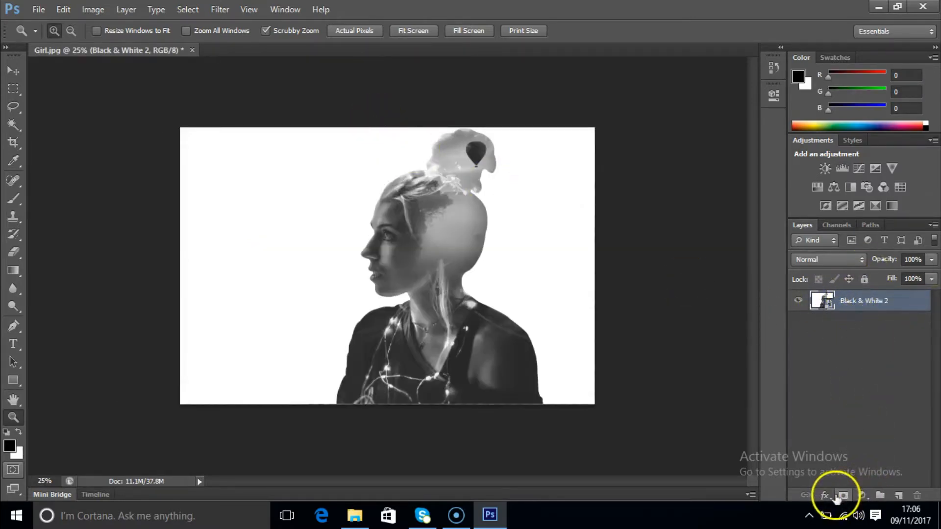
- Add a Gradient Map adjustment above the Smart Object using the Foreground to Transparent preset, without reversing it
{"action": "left_click", "coordinate": [862, 497]}
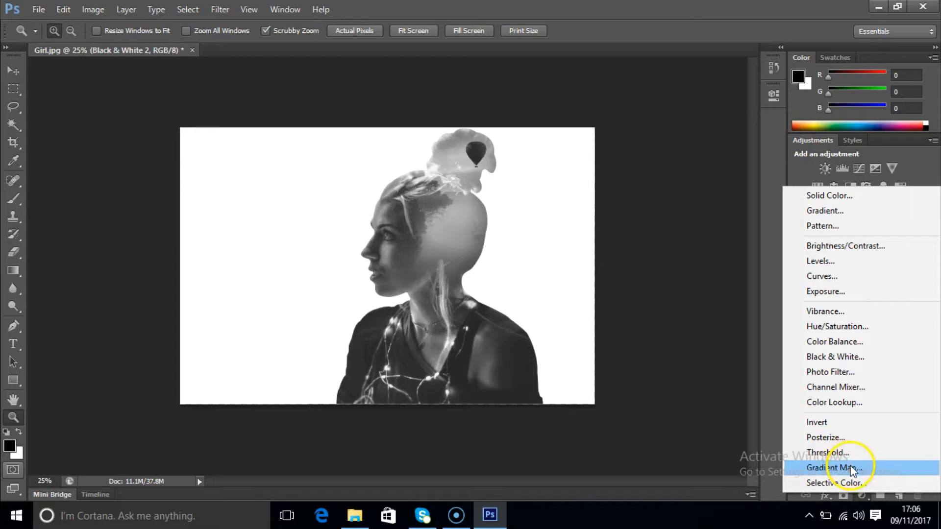
{"action": "left_click", "coordinate": [836, 468]}
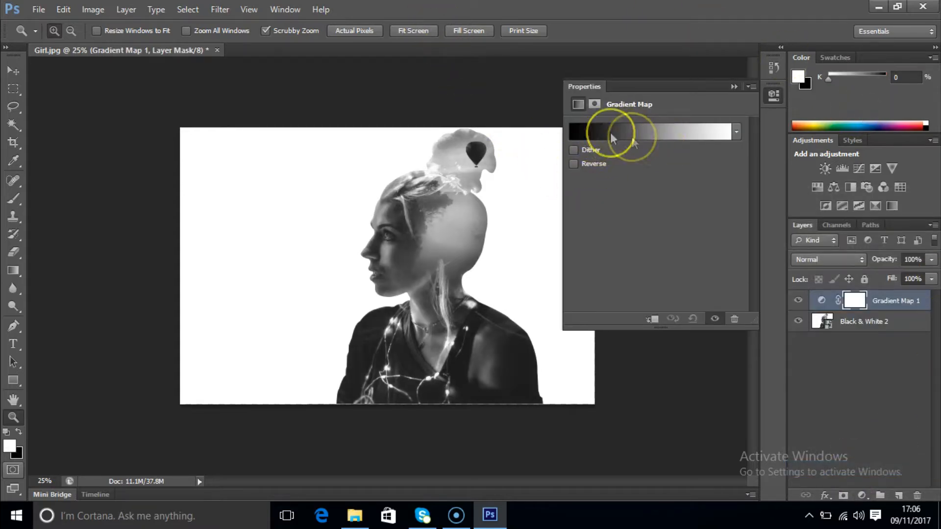
{"action": "left_click", "coordinate": [575, 166]}
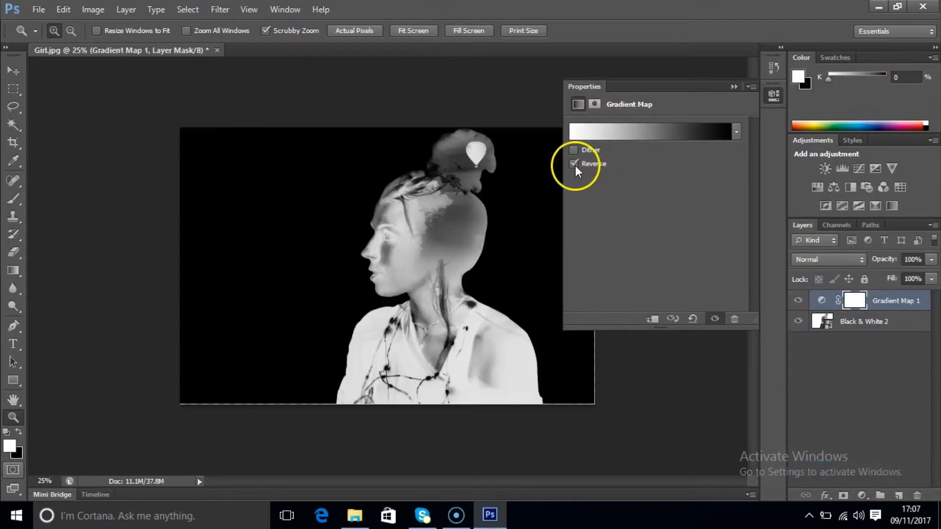
{"action": "left_click", "coordinate": [574, 164]}
{"action": "left_click", "coordinate": [737, 131]}
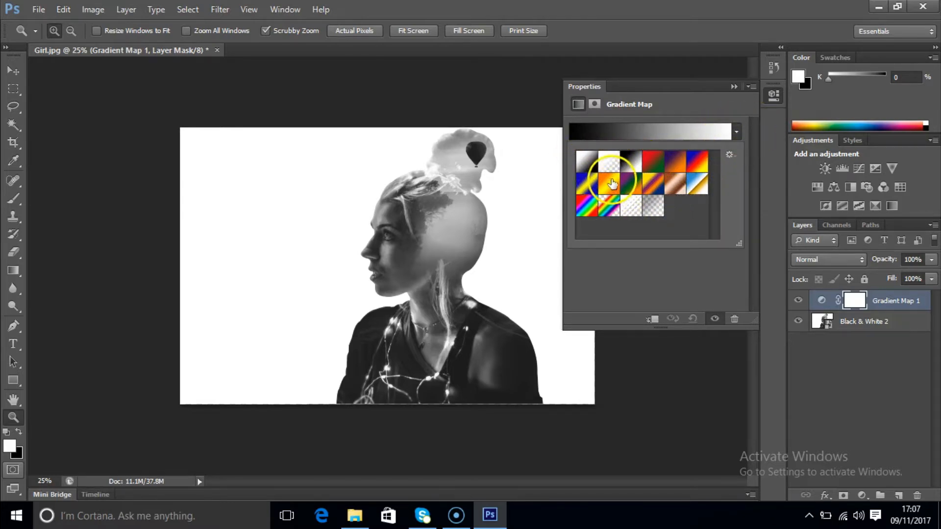
{"action": "left_click", "coordinate": [609, 162]}
{"action": "left_click", "coordinate": [633, 128]}
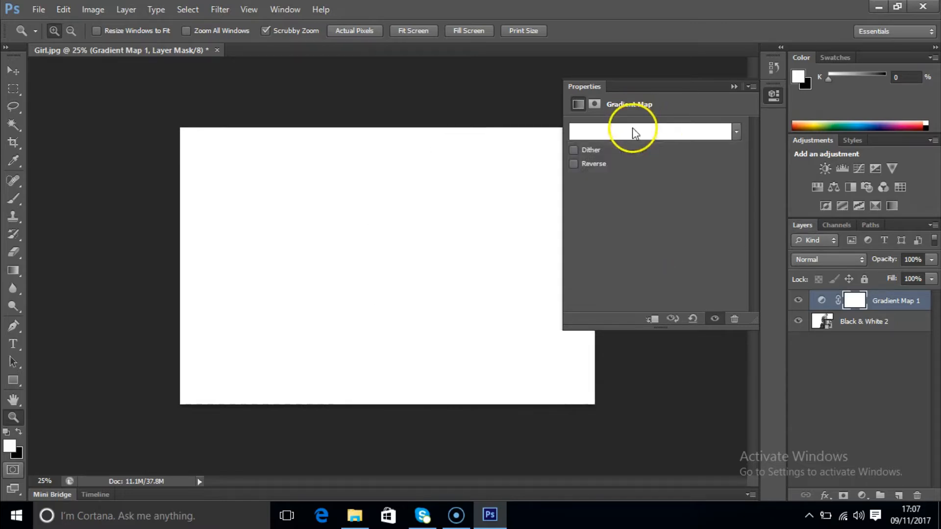
- Edit the Gradient Map's gradient and set its starting colour stop to the blue 2867e5
{"action": "left_click", "coordinate": [633, 129]}
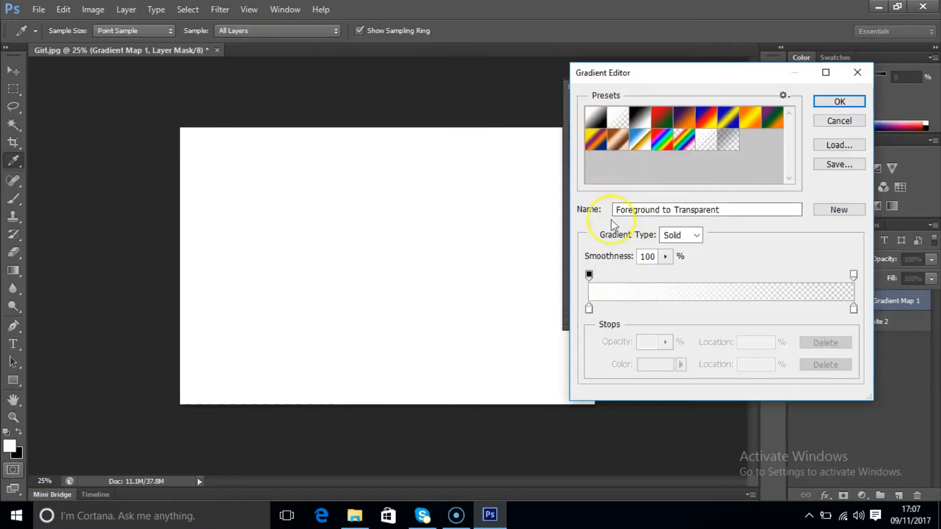
{"action": "left_click", "coordinate": [589, 309]}
{"action": "left_click", "coordinate": [681, 364]}
{"action": "left_click", "coordinate": [666, 364]}
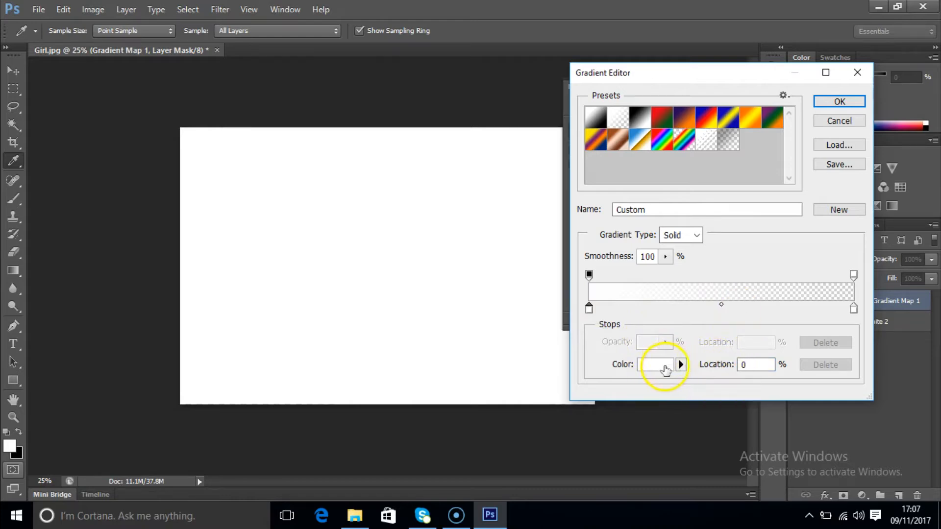
{"action": "left_click", "coordinate": [666, 370]}
{"action": "left_click_drag", "start_coordinate": [667, 227], "coordinate": [661, 233]}
{"action": "left_click", "coordinate": [583, 185]}
{"action": "mouse_move", "coordinate": [583, 185]}
{"action": "left_mouse_down"}
{"action": "mouse_move", "coordinate": [621, 183]}
{"action": "mouse_move", "coordinate": [597, 183]}
{"action": "mouse_move", "coordinate": [612, 181]}
{"action": "left_mouse_up"}
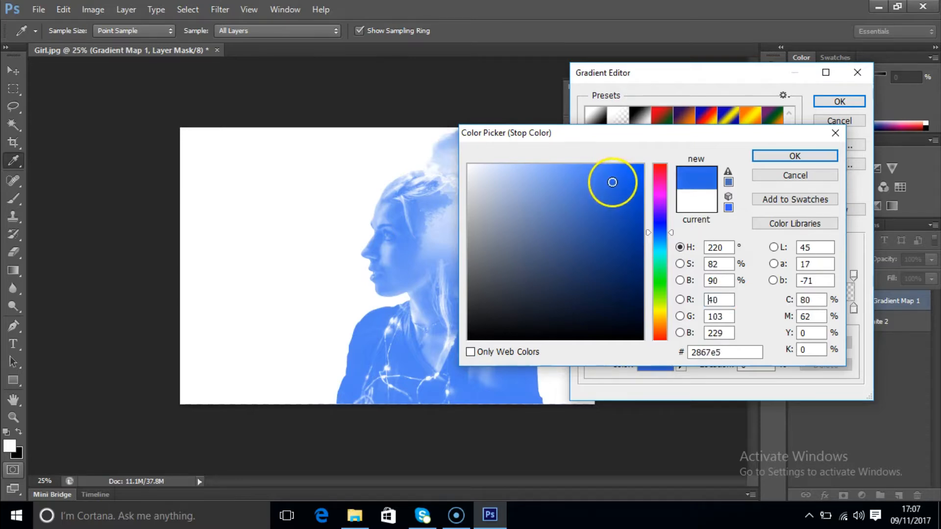
{"action": "left_click", "coordinate": [817, 156]}
- Check the gradient's starting stop and midpoint, keep the midpoint at 50%, and accept the custom gradient
{"action": "left_click_drag", "start_coordinate": [724, 308], "coordinate": [719, 347]}
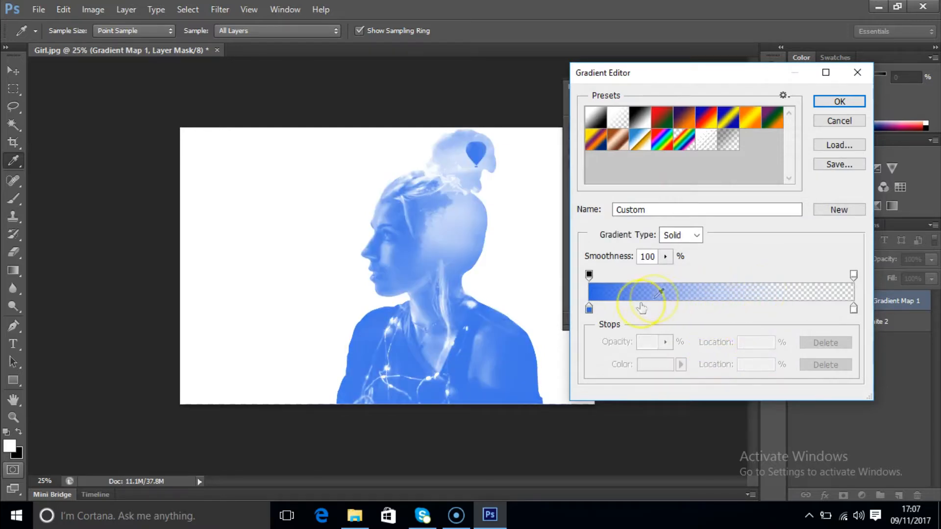
{"action": "left_click", "coordinate": [591, 310]}
{"action": "left_click_drag", "start_coordinate": [592, 311], "coordinate": [596, 335]}
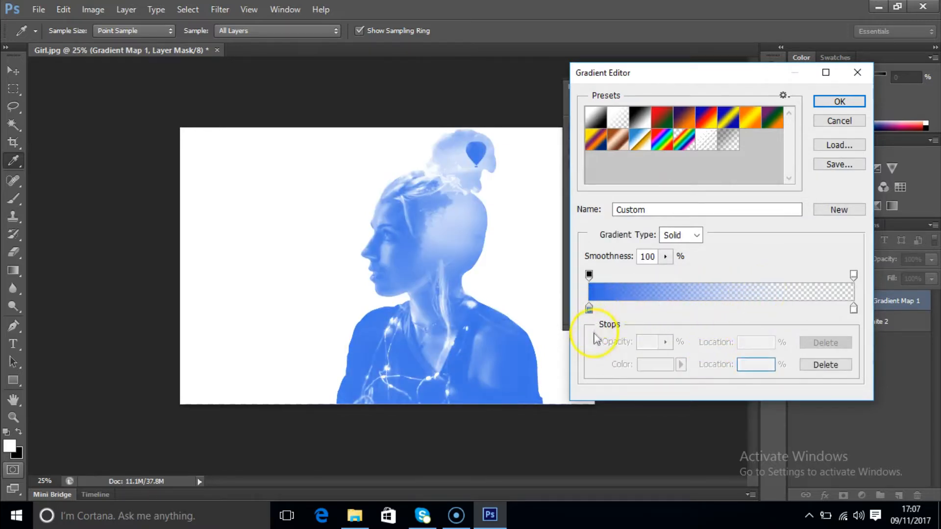
{"action": "left_click", "coordinate": [589, 311]}
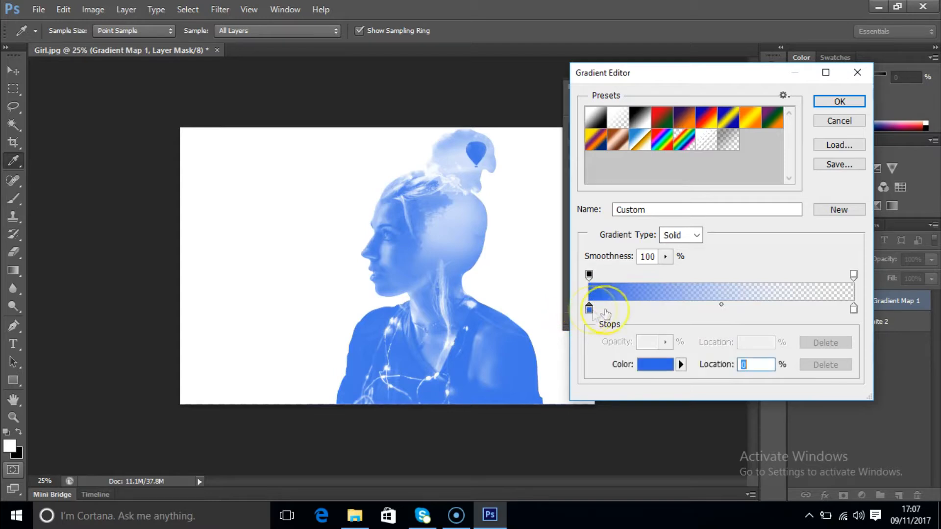
{"action": "left_click_drag", "start_coordinate": [724, 308], "coordinate": [744, 316]}
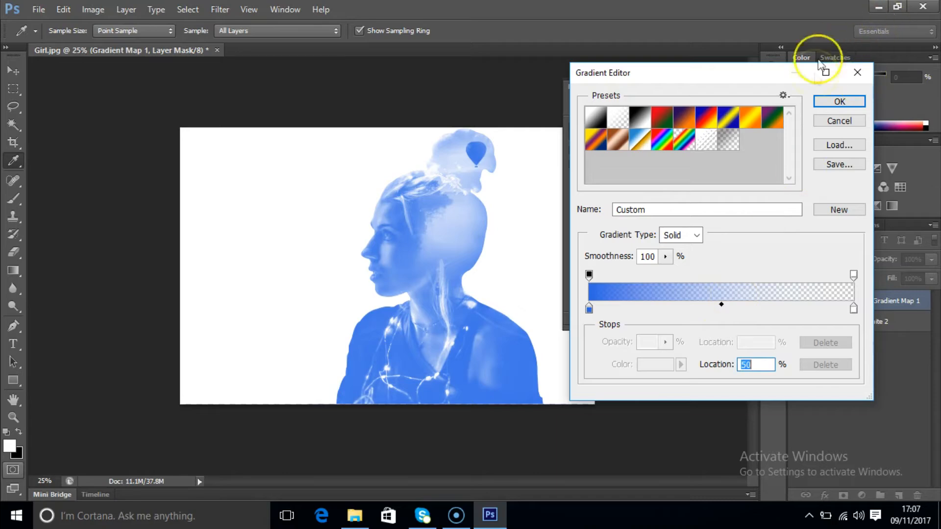
{"action": "left_click", "coordinate": [829, 103]}
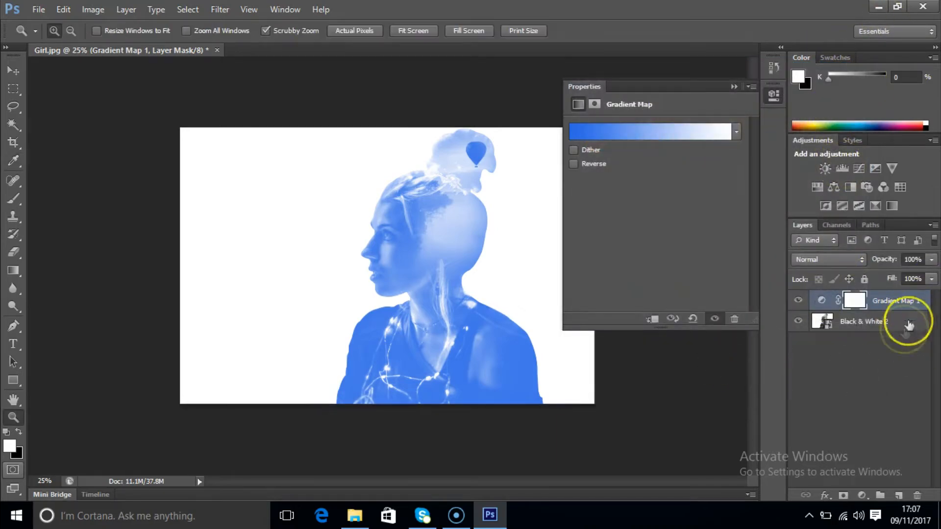
- Reduce the Gradient Map layer's opacity to 25% for a subtle blue tint
{"action": "left_click", "coordinate": [932, 260]}
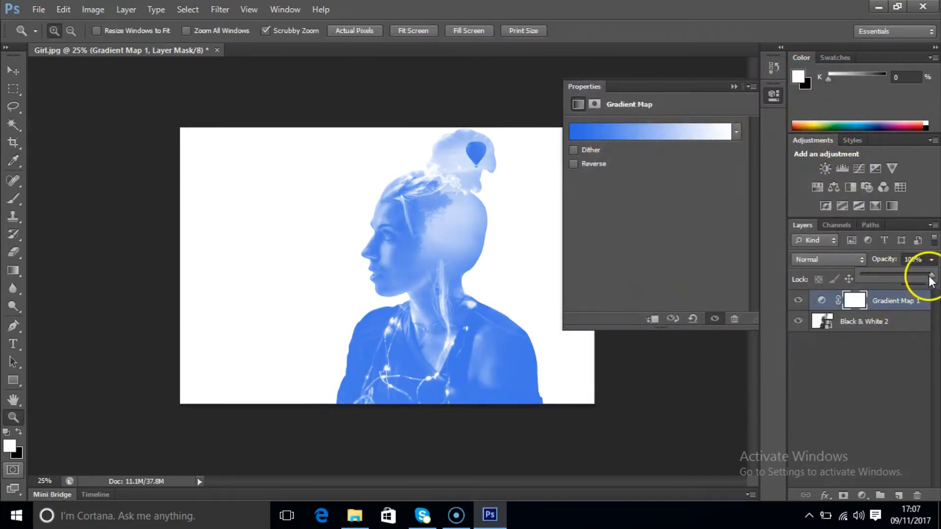
{"action": "left_click_drag", "start_coordinate": [910, 275], "coordinate": [936, 275]}
{"action": "left_click", "coordinate": [896, 365]}
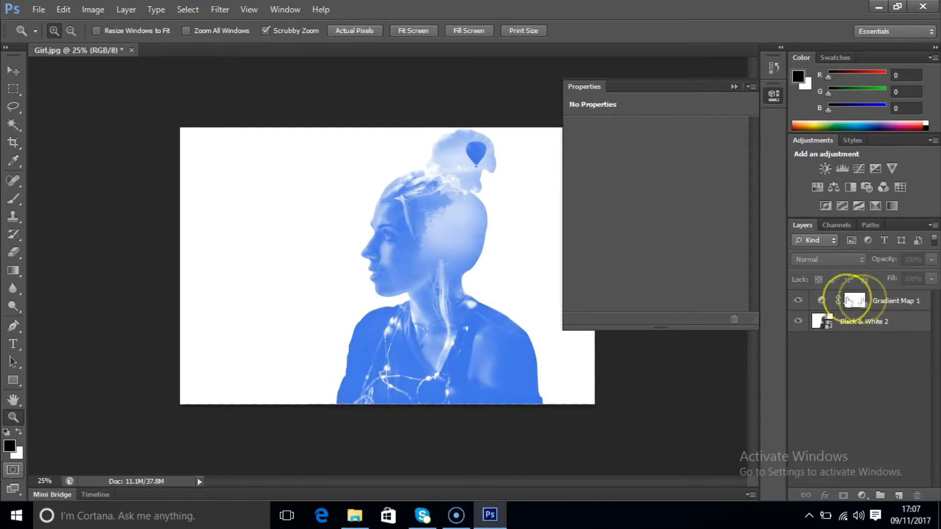
{"action": "left_click", "coordinate": [897, 300]}
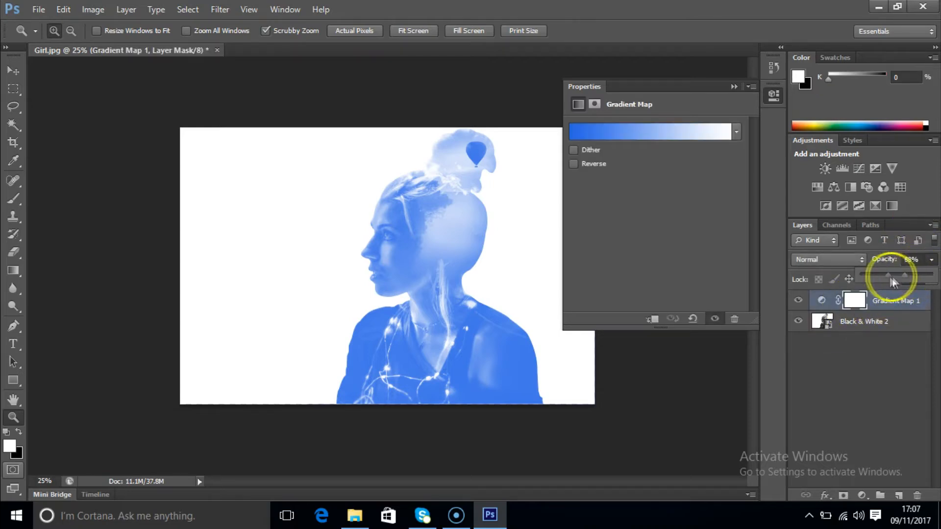
{"action": "left_click_drag", "start_coordinate": [894, 277], "coordinate": [883, 279]}
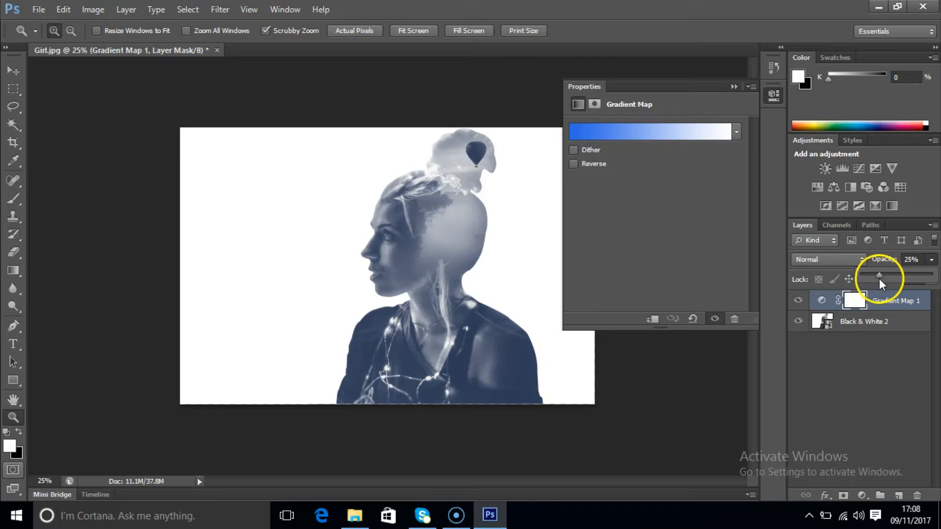
{"action": "left_click", "coordinate": [863, 364]}
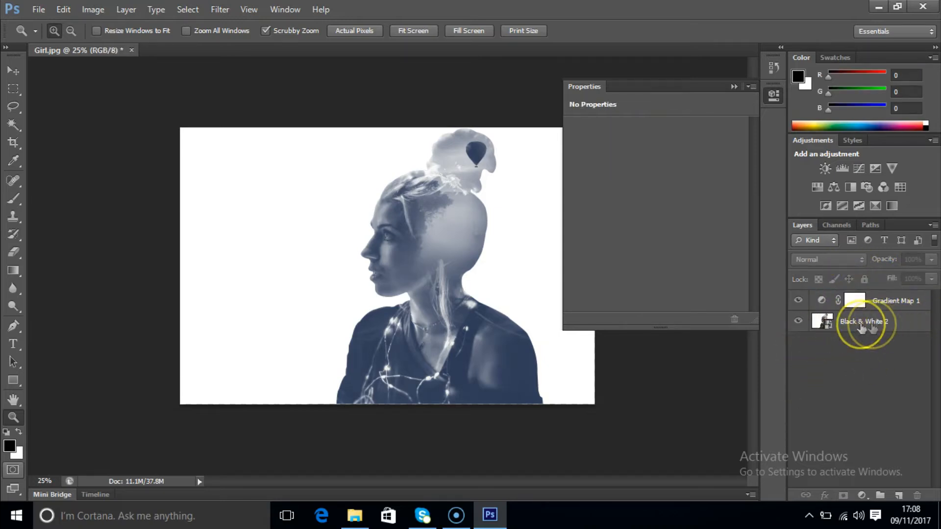
- Open the Black & White 2 Smart Object's contents for editing in their own document
{"action": "double_click", "coordinate": [826, 324]}
{"action": "left_click", "coordinate": [522, 229]}
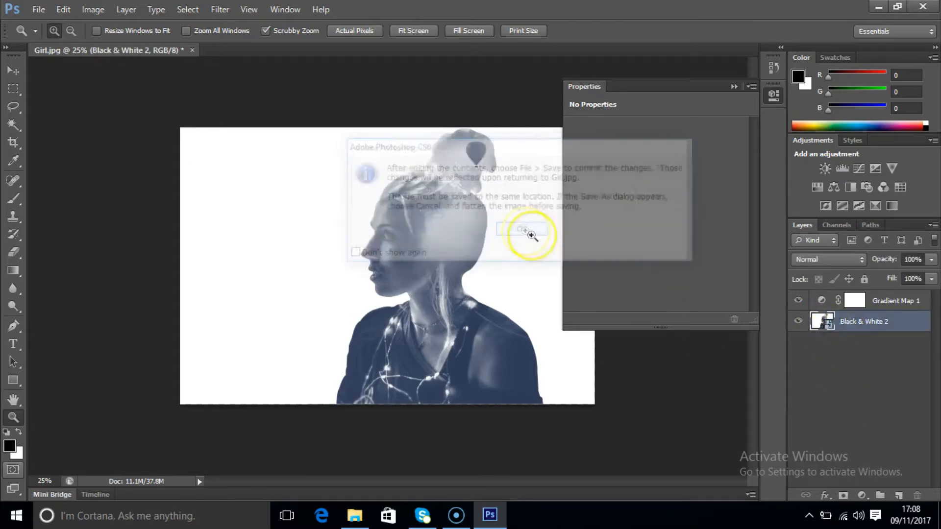
{"action": "left_click", "coordinate": [261, 290]}
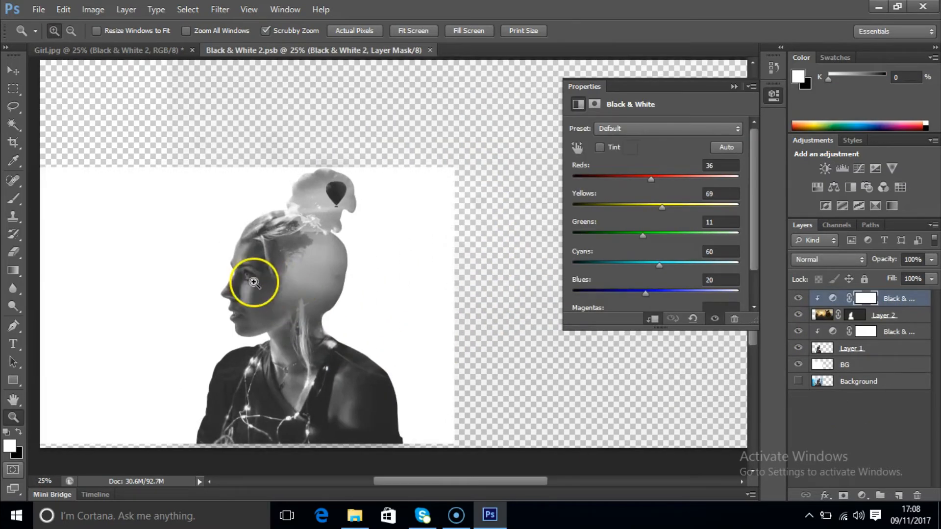
{"action": "left_click", "coordinate": [254, 282]}
{"action": "left_click", "coordinate": [261, 284]}
{"action": "left_click_drag", "start_coordinate": [287, 288], "coordinate": [345, 238]}
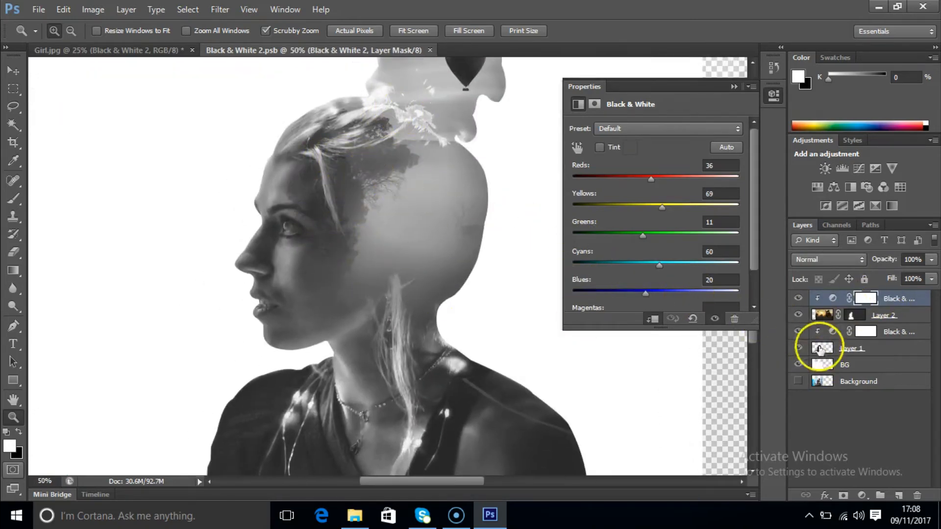
- Apply Levels to the Layer 2 landscape image with input values 31, 0.90 and 203
{"action": "left_click", "coordinate": [848, 315]}
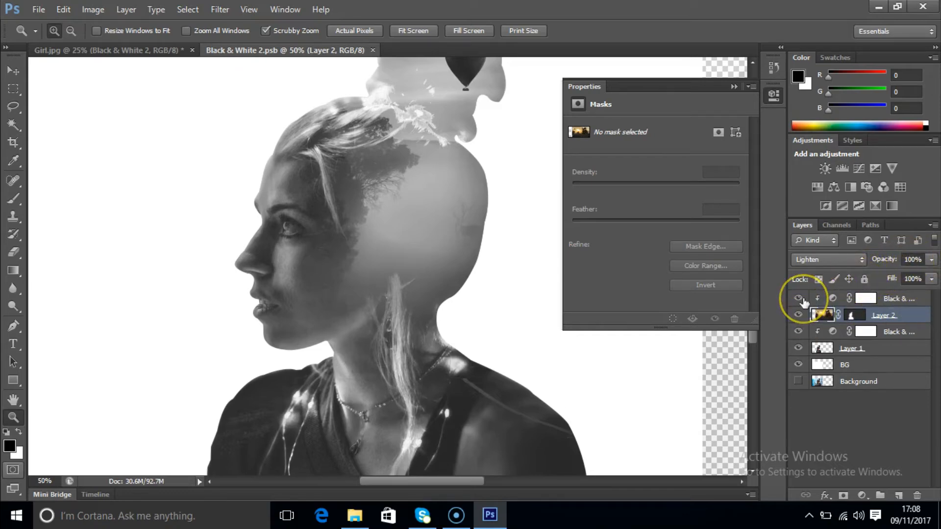
{"action": "key", "text": "ctrl+l"}
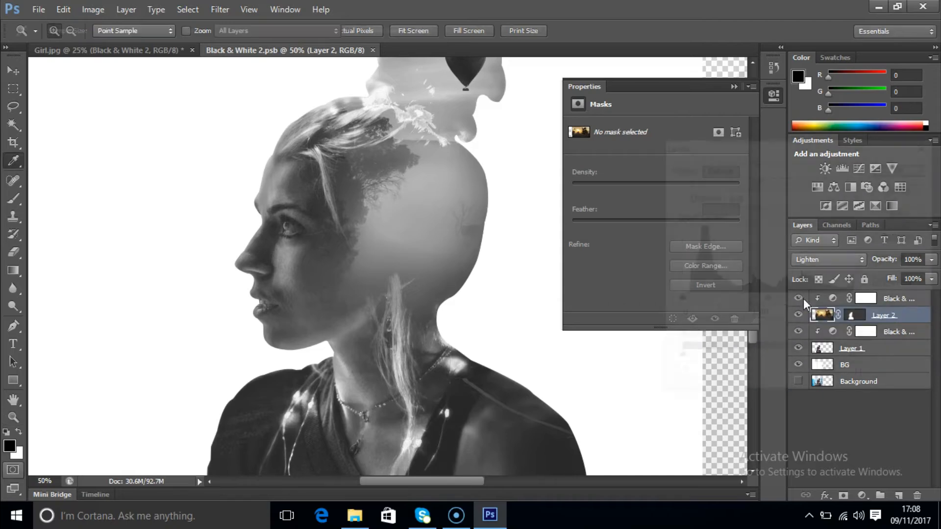
{"action": "mouse_move", "coordinate": [767, 305]}
{"action": "left_mouse_down"}
{"action": "mouse_move", "coordinate": [751, 303]}
{"action": "mouse_move", "coordinate": [786, 307]}
{"action": "mouse_move", "coordinate": [766, 312]}
{"action": "left_mouse_up"}
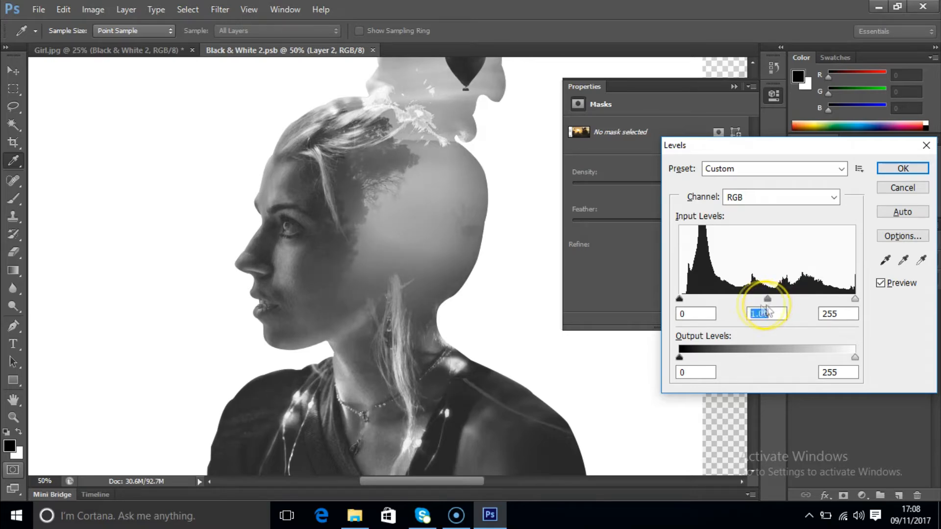
{"action": "left_click_drag", "start_coordinate": [680, 300], "coordinate": [702, 303]}
{"action": "left_click_drag", "start_coordinate": [855, 303], "coordinate": [822, 308]}
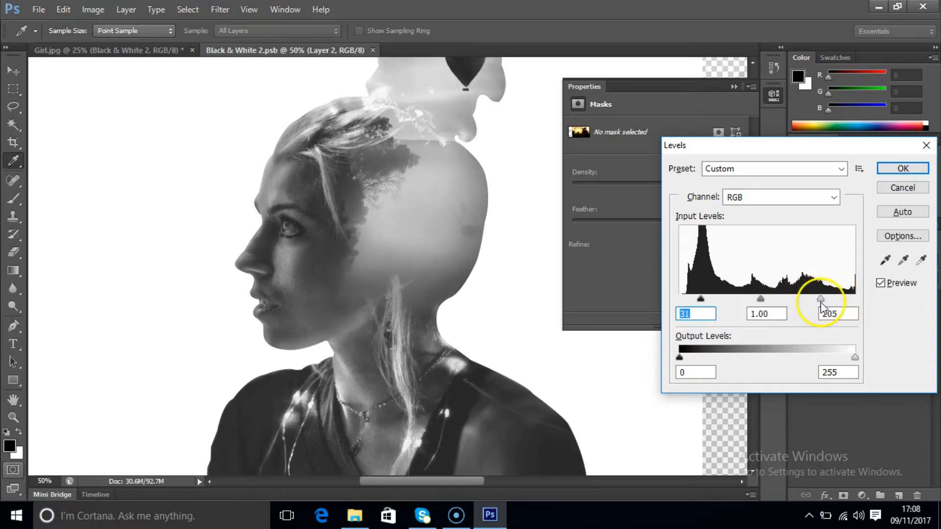
{"action": "left_click", "coordinate": [819, 300]}
{"action": "left_click_drag", "start_coordinate": [760, 299], "coordinate": [767, 300]}
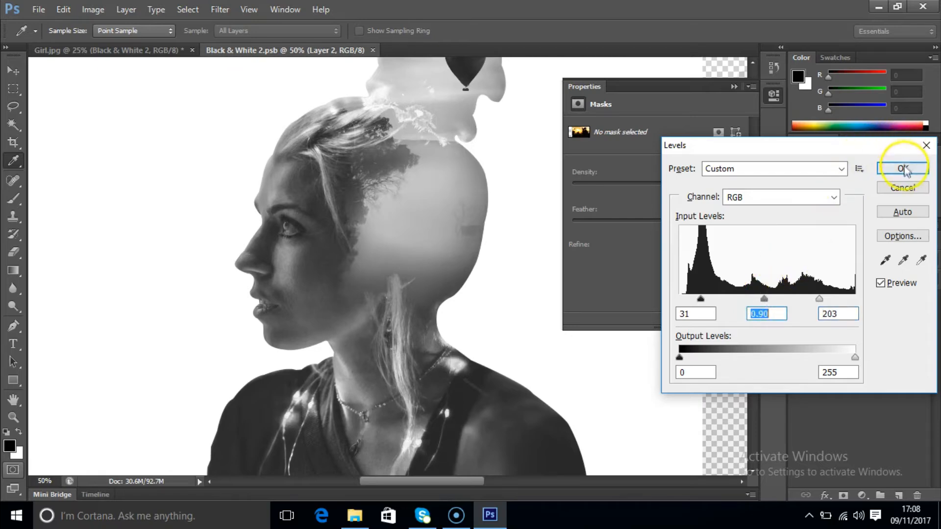
{"action": "left_click", "coordinate": [903, 168]}
- Unlink Layer 2's landscape from its mask and shift it so the tree lies over the woman's forehead and hair
{"action": "left_click", "coordinate": [839, 316]}
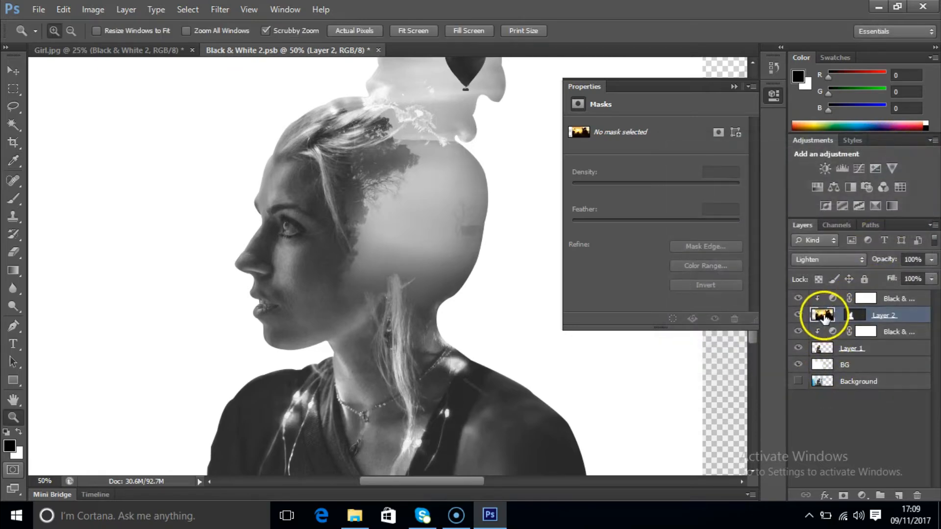
{"action": "key", "text": "v"}
{"action": "left_click_drag", "start_coordinate": [371, 241], "coordinate": [344, 268]}
{"action": "left_click_drag", "start_coordinate": [387, 292], "coordinate": [381, 298]}
- Reposition the landscape within the silhouette so the foliage follows the front of the hair and the balloon stays in the bun
{"action": "key", "text": "z"}
{"action": "left_click", "coordinate": [445, 285], "text": "alt"}
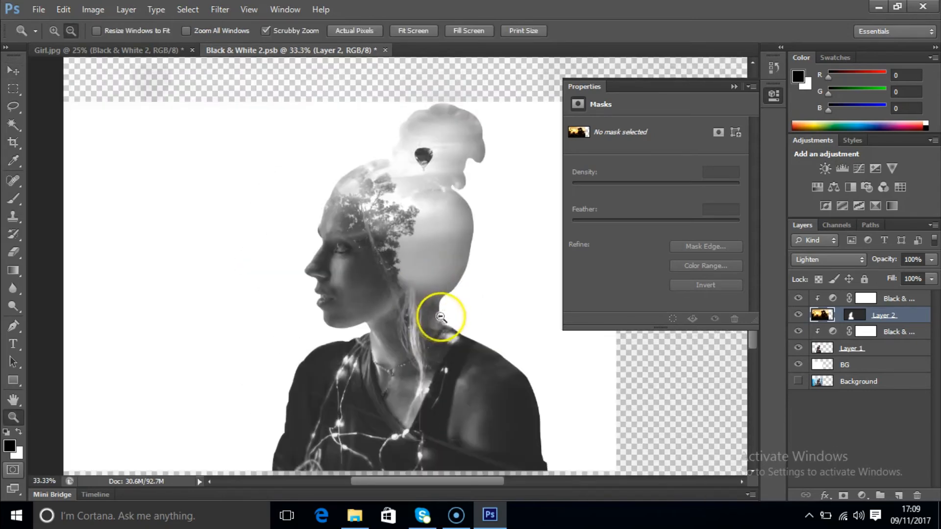
{"action": "left_click_drag", "start_coordinate": [407, 268], "coordinate": [422, 271]}
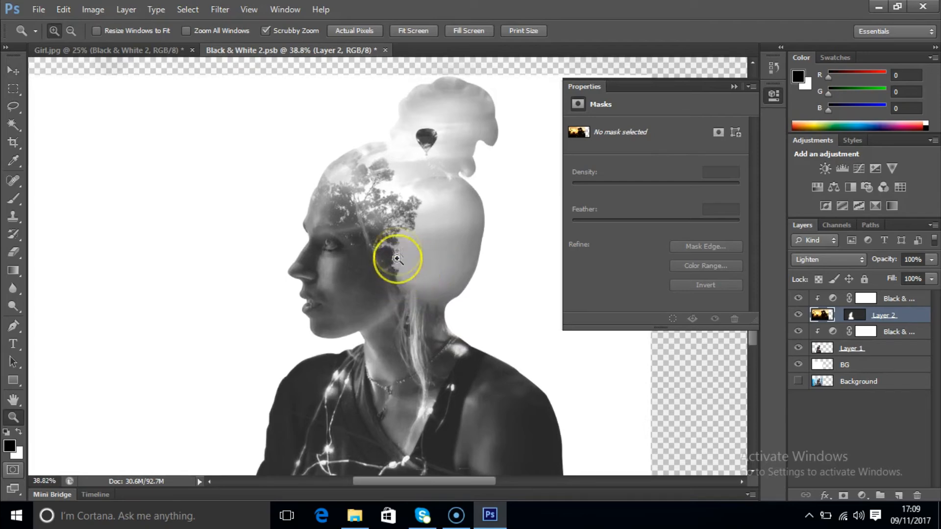
{"action": "key", "text": "v"}
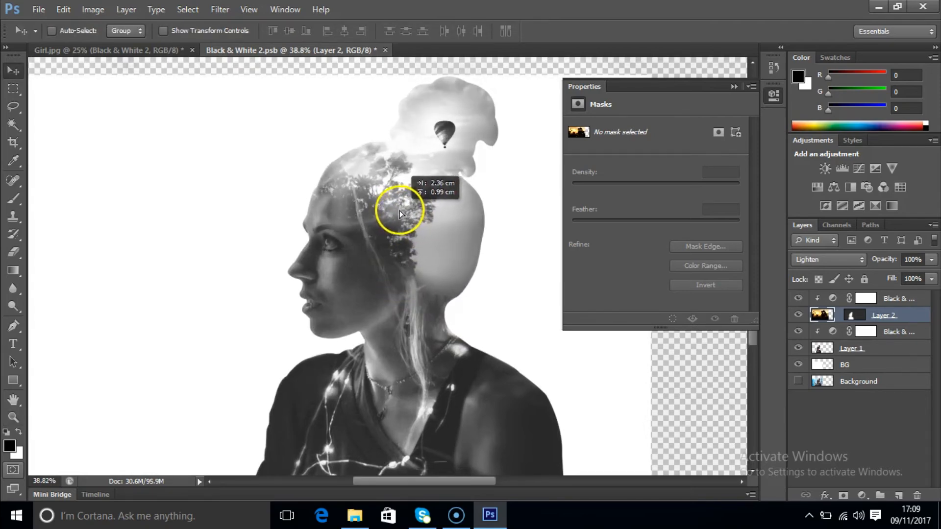
{"action": "left_click_drag", "start_coordinate": [474, 369], "coordinate": [435, 220]}
{"action": "left_click_drag", "start_coordinate": [430, 175], "coordinate": [444, 262]}
{"action": "left_click_drag", "start_coordinate": [374, 235], "coordinate": [389, 209]}
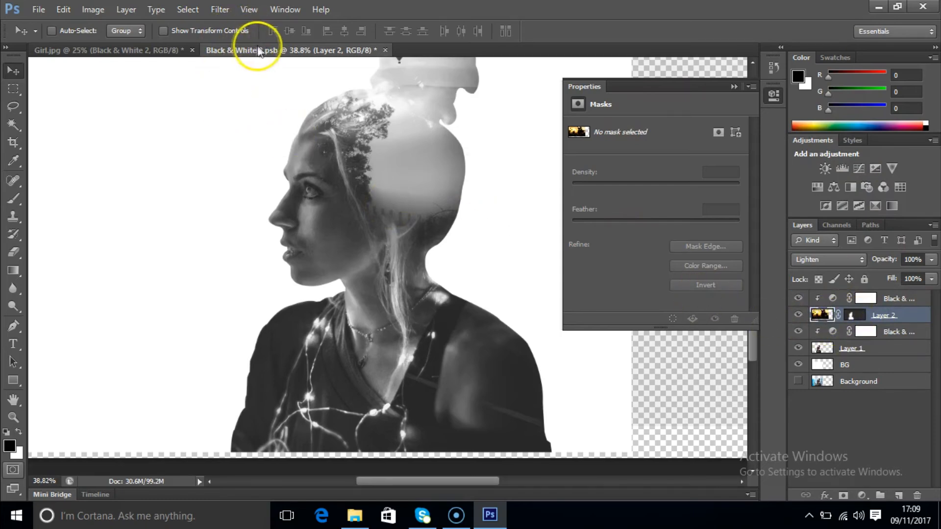
- Save the edited Smart Object contents and close their document to return to Girl.jpg
{"action": "key", "text": "ctrl+s"}
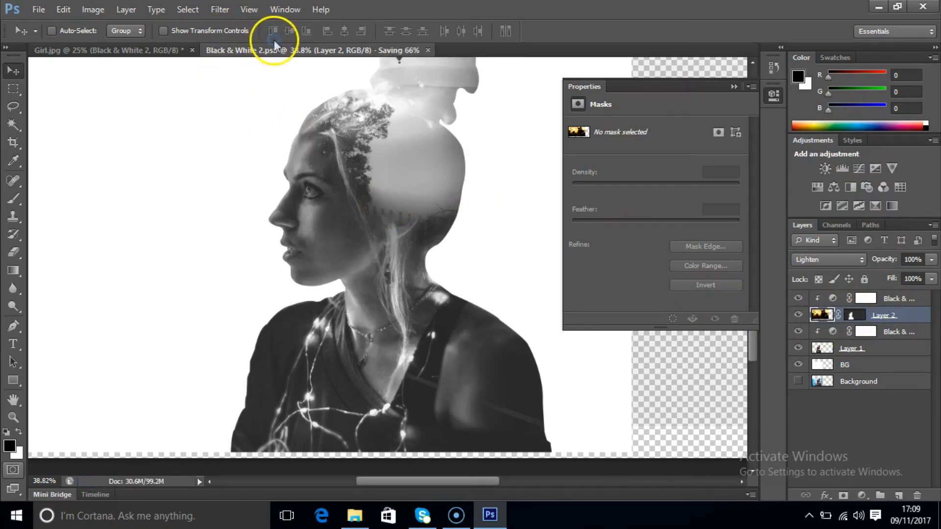
{"action": "key", "text": "ctrl+w"}
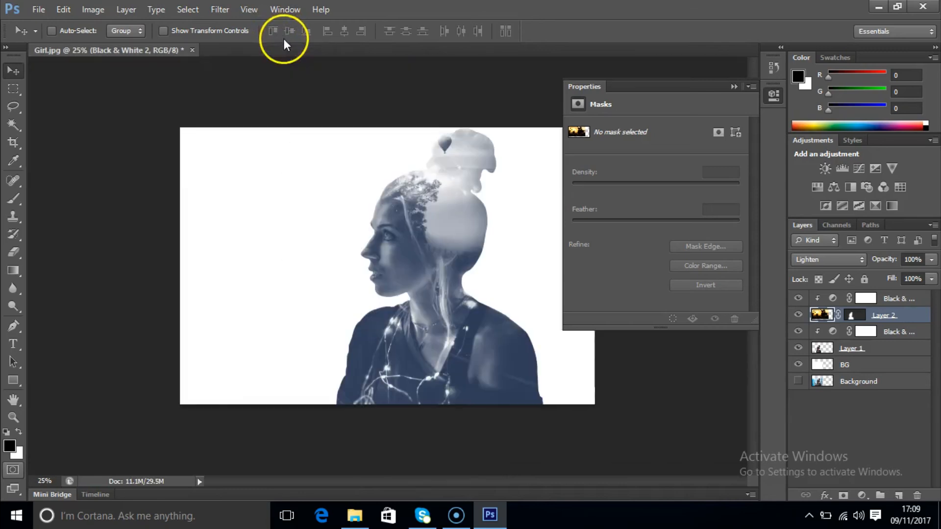
{"action": "left_click_drag", "start_coordinate": [450, 190], "coordinate": [415, 231]}
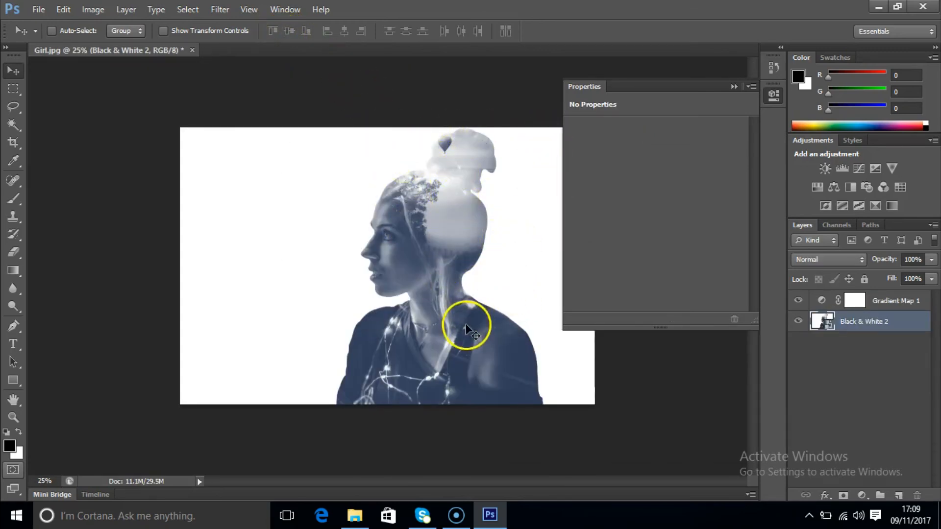
{"action": "key", "text": "z"}
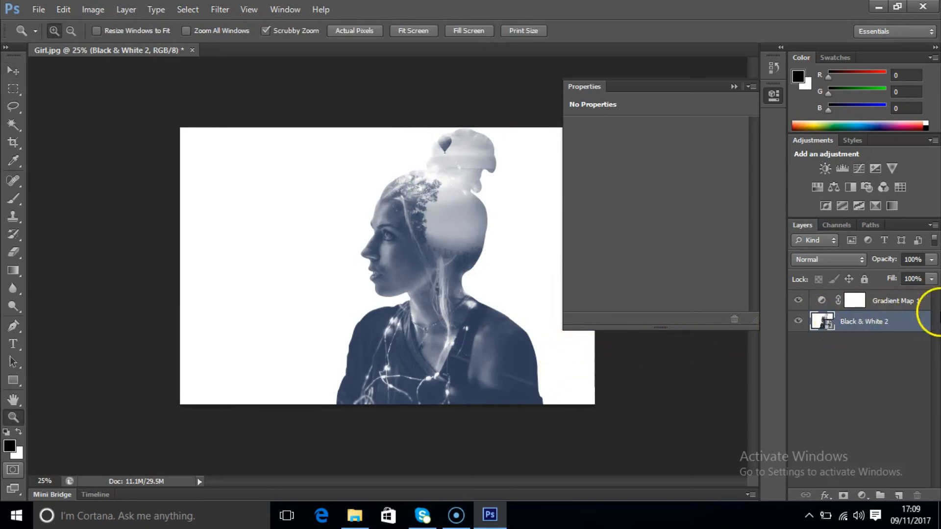